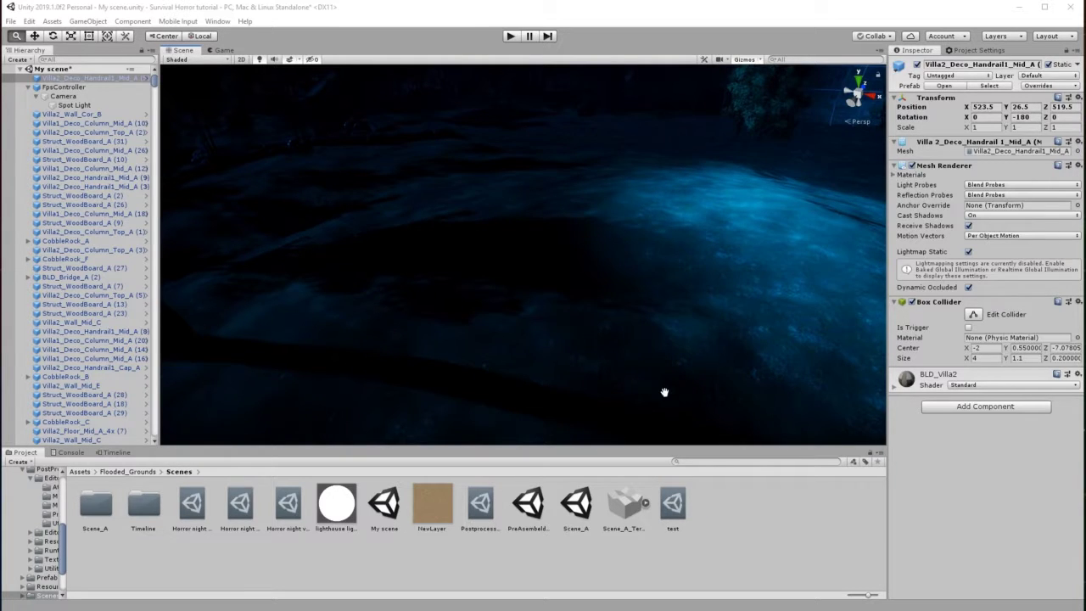
Examine the dark terrain around the tower, trees and water to find a spot for a new light.
mouse_move(652, 226)
right_mouse_down()
mouse_move(688, 199)
mouse_move(672, 232)
right_mouse_up()
middle_click_drag(614, 244, 823, 248)
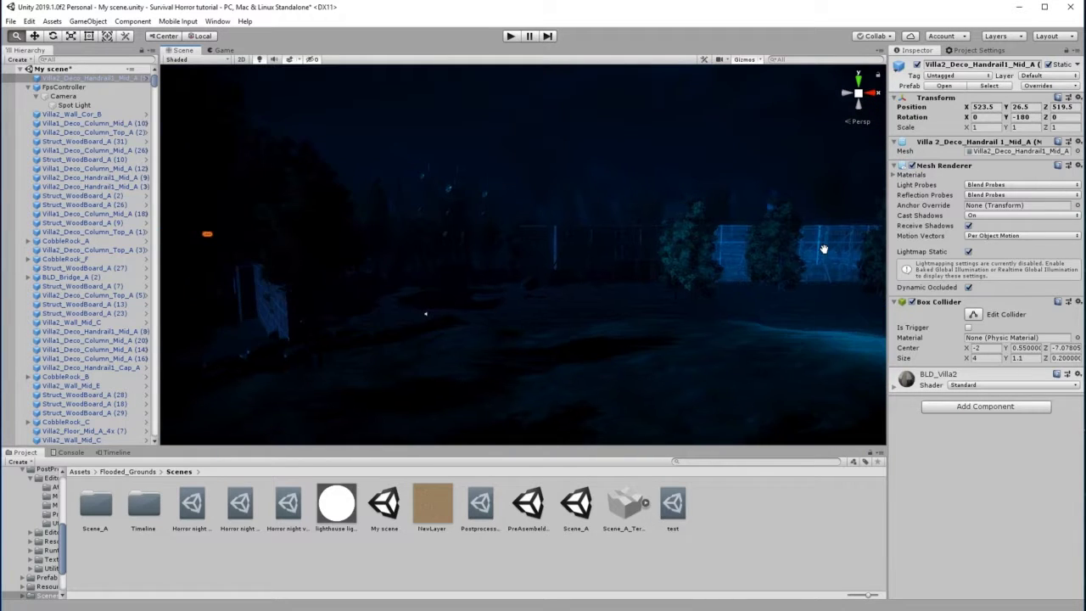
right_click_drag(824, 248, 423, 252)
scroll(500, 276, "down", 5)
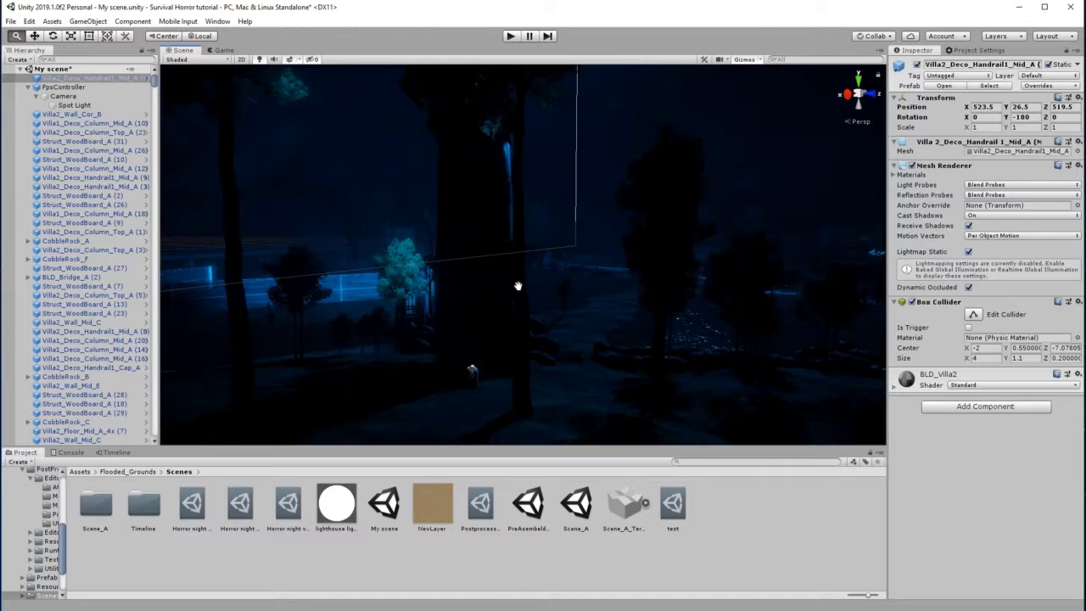
middle_click_drag(579, 298, 515, 296)
scroll(496, 311, "up", 2)
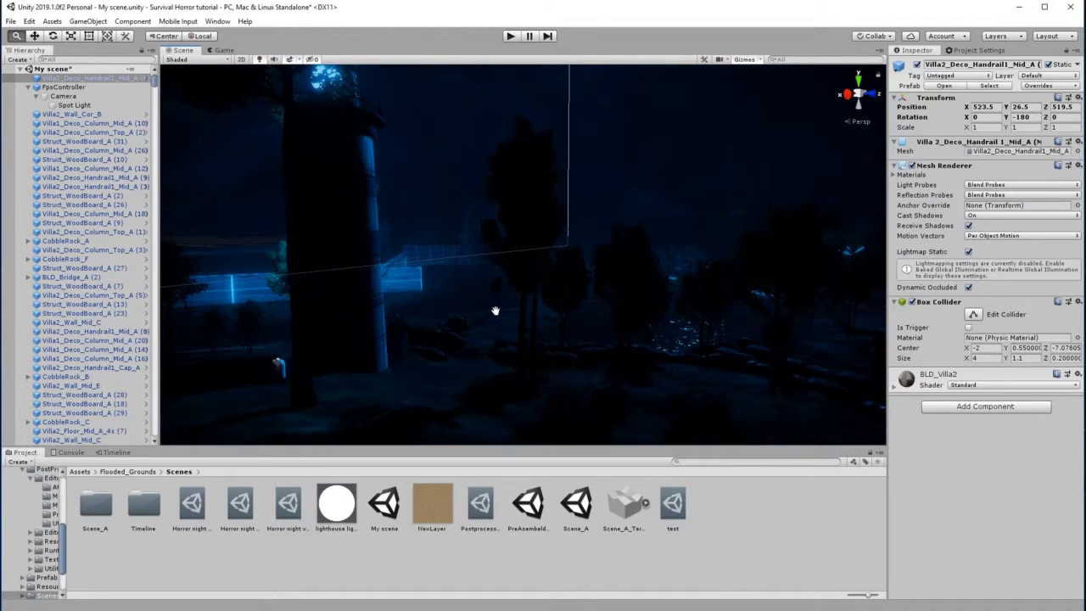
left_click(89, 126)
scroll(468, 324, "up", 4)
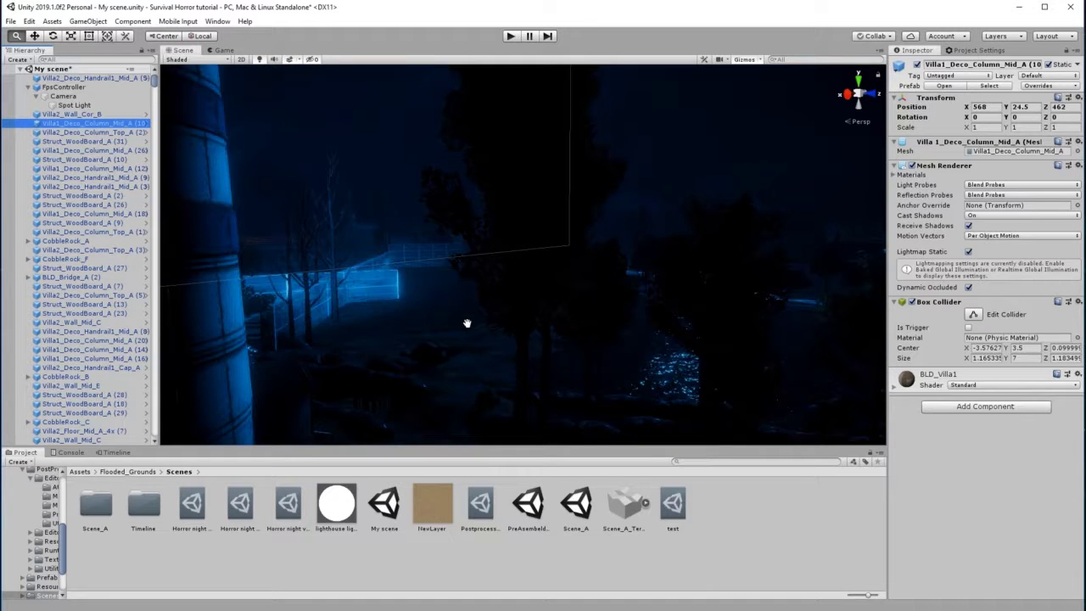
right_click_drag(468, 328, 518, 342)
middle_click_drag(519, 341, 657, 276)
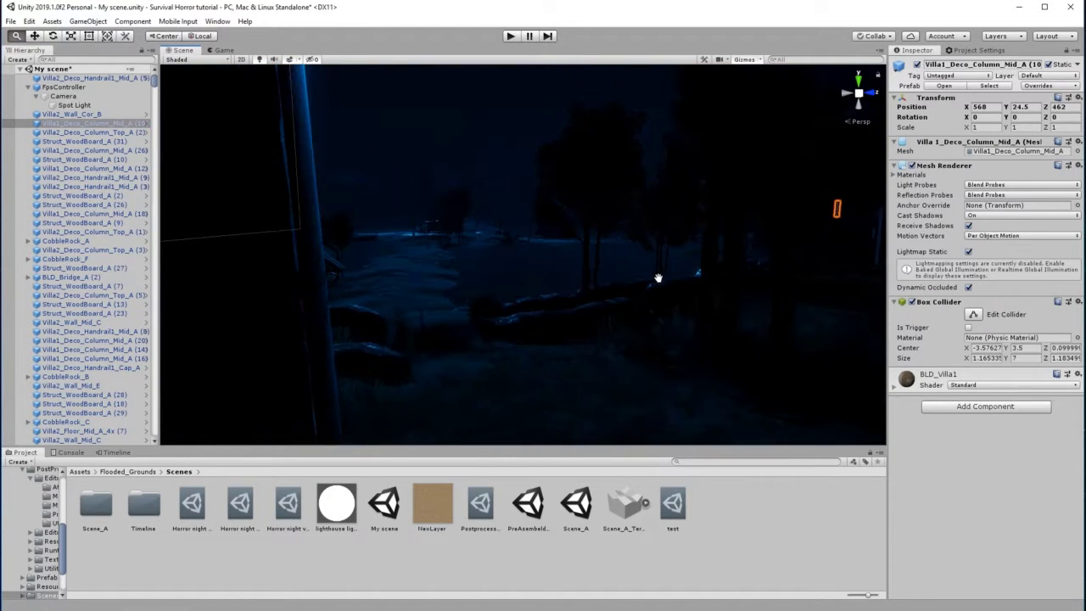
right_click_drag(545, 336, 457, 337)
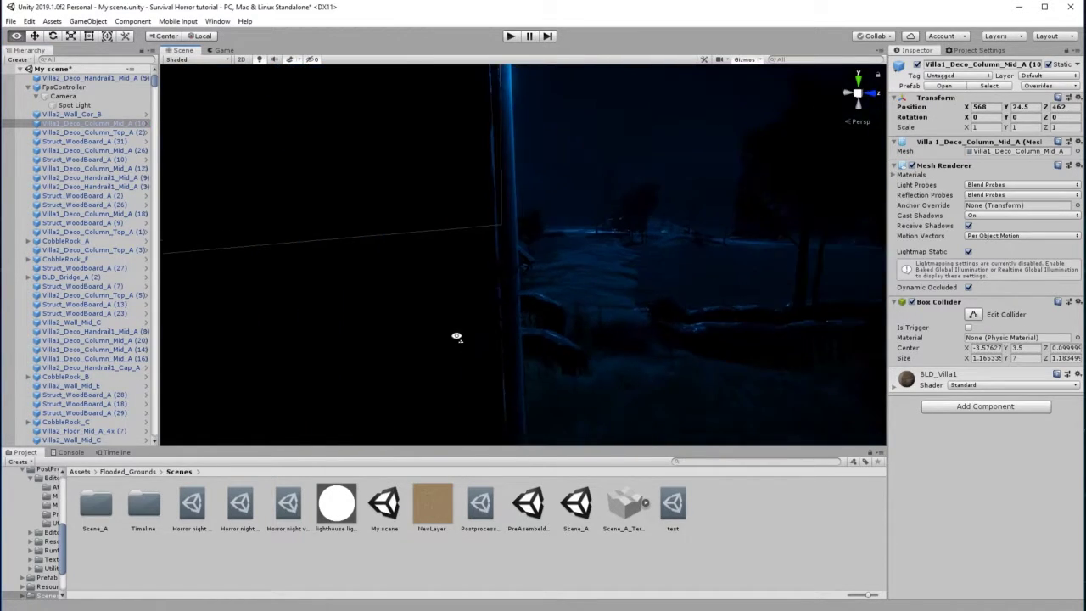
middle_click_drag(543, 341, 486, 341)
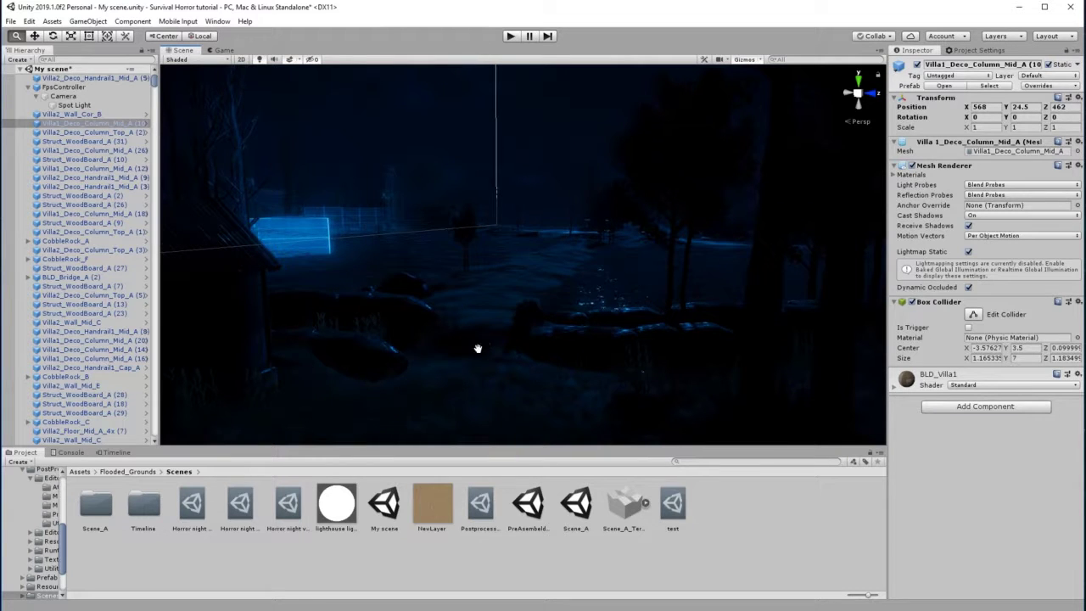
scroll(472, 346, "down", 4)
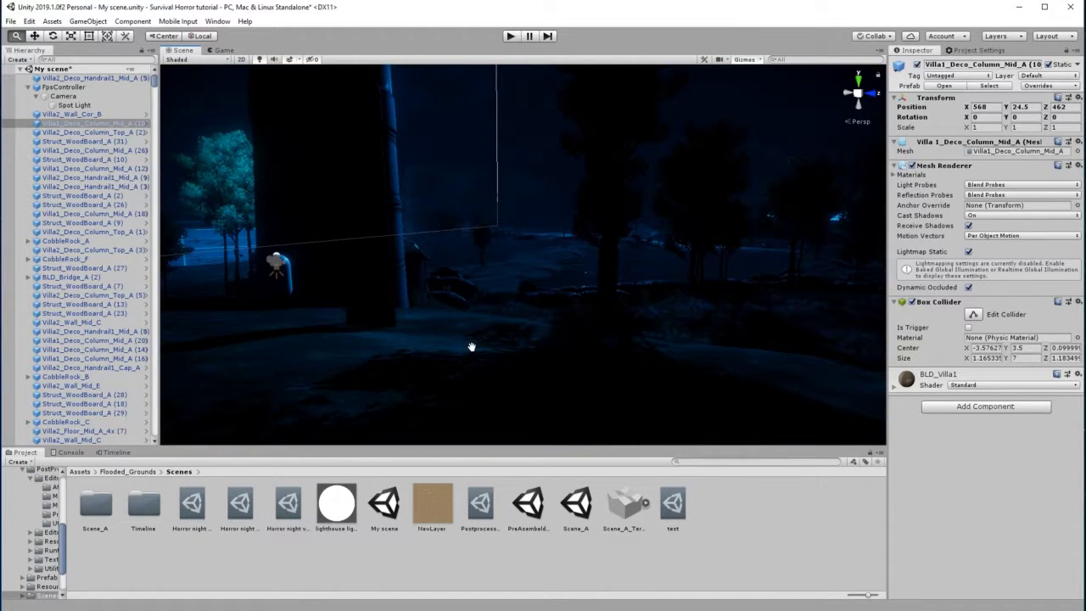
scroll(478, 350, "down", 4)
right_click_drag(487, 356, 527, 351)
scroll(485, 346, "up", 4)
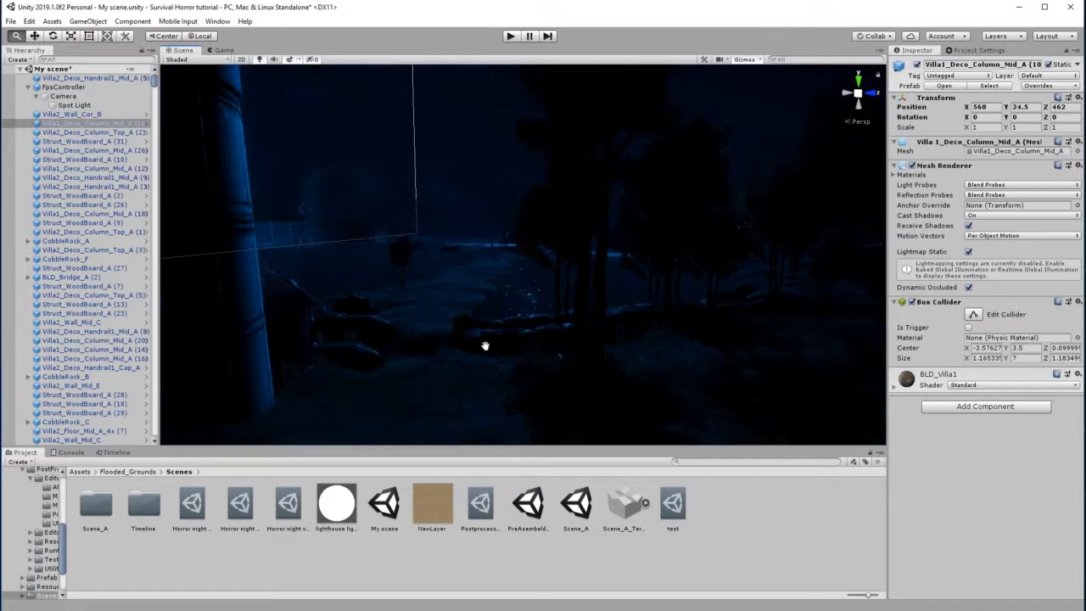
middle_click_drag(455, 353, 472, 346)
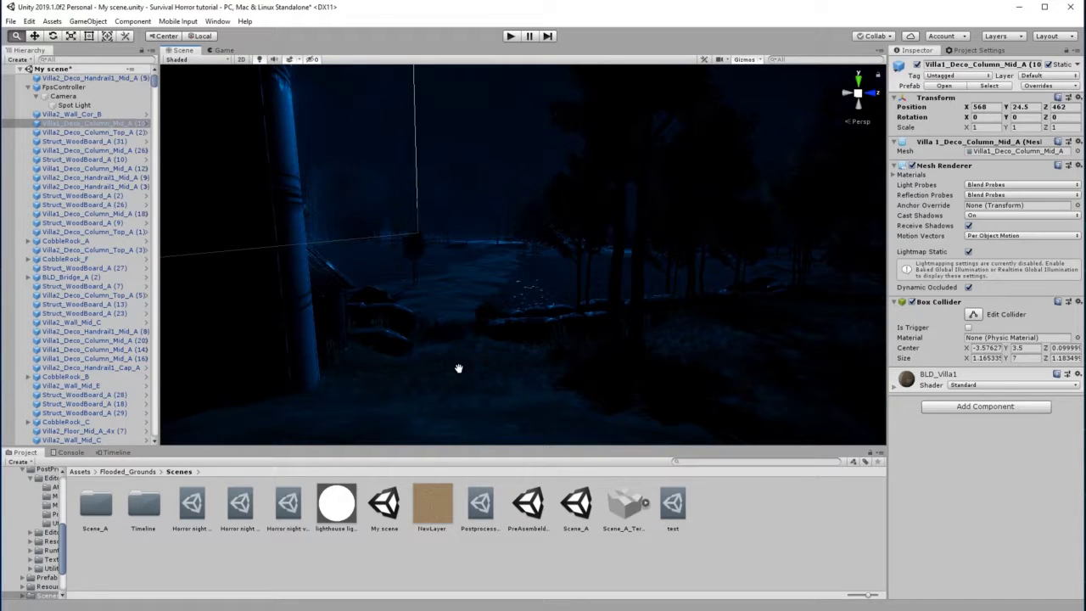
scroll(445, 345, "up", 3)
scroll(459, 340, "down", 2)
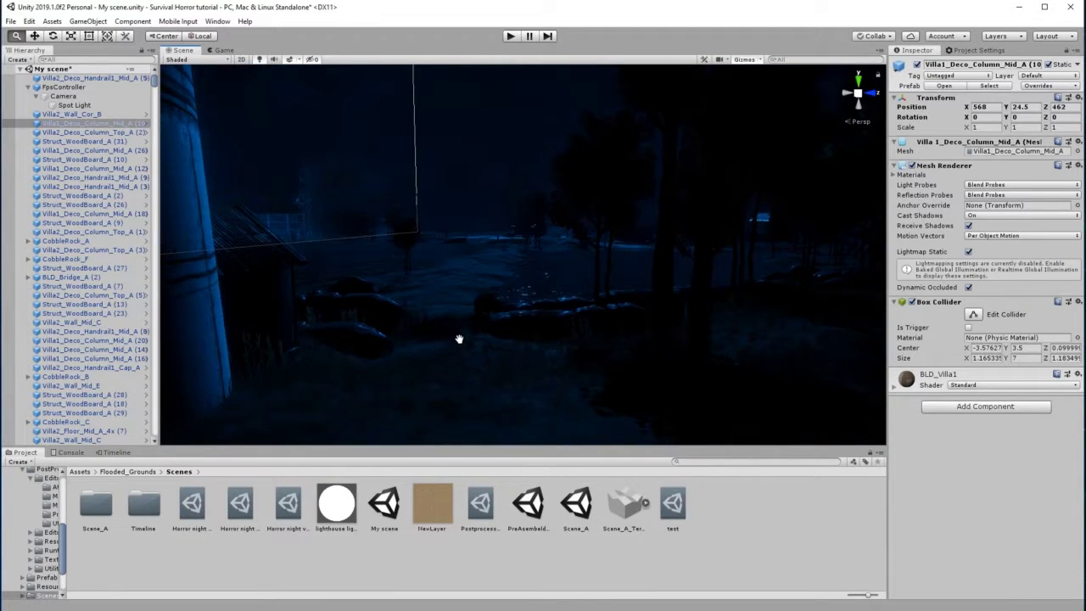
scroll(459, 338, "up", 3)
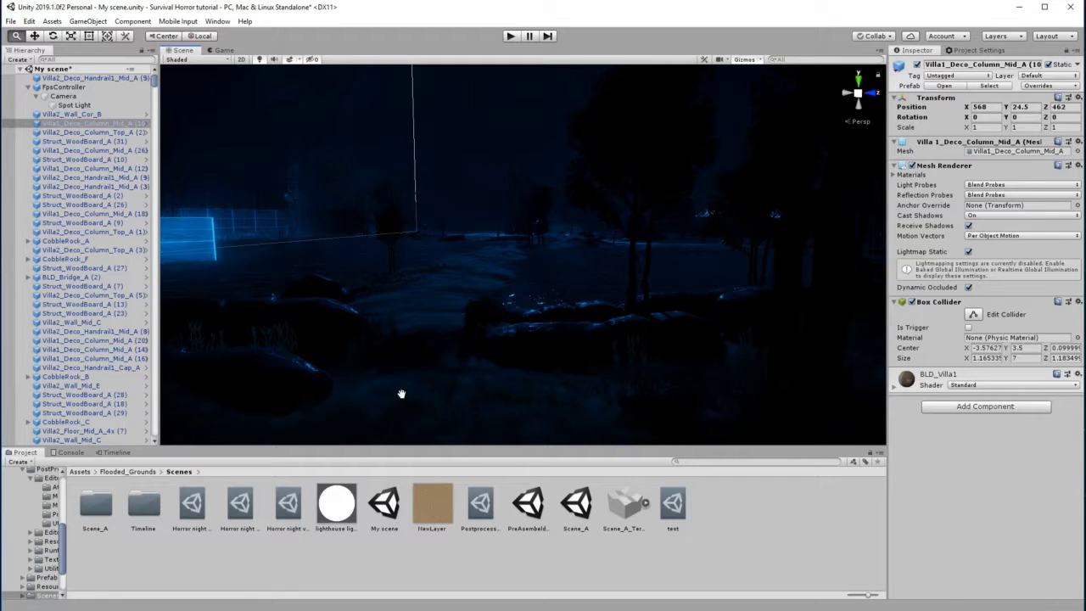
Add a point light to the scene.
left_click(86, 21)
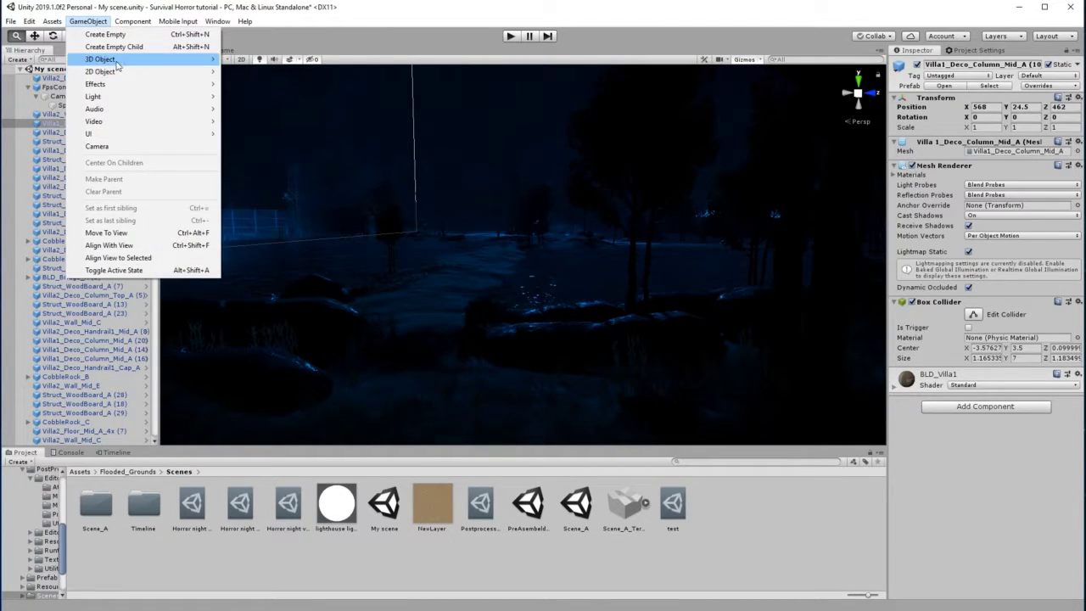
mouse_move(129, 98)
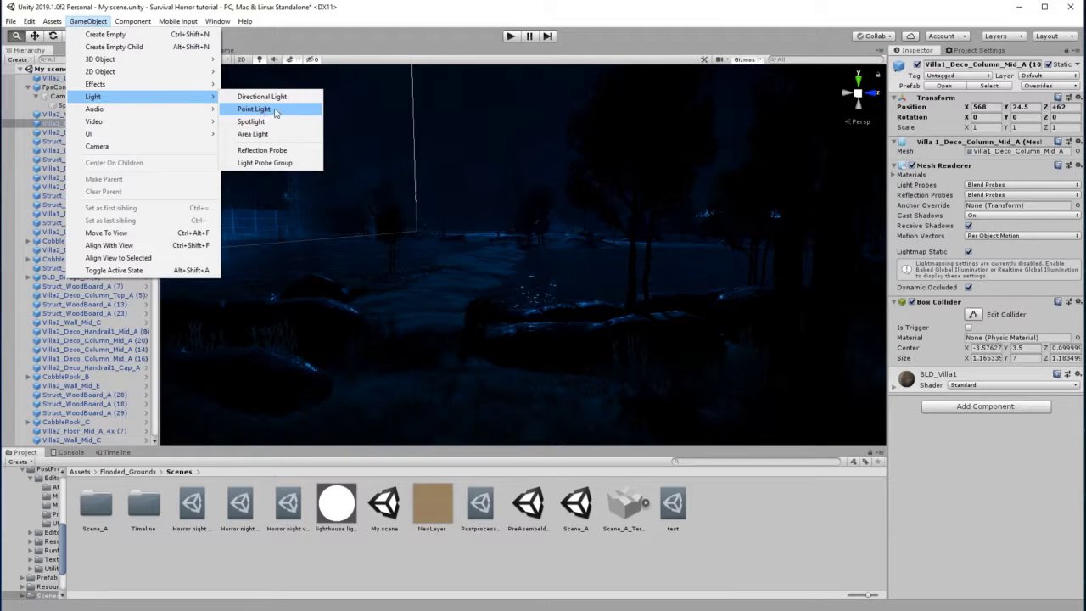
left_click(273, 110)
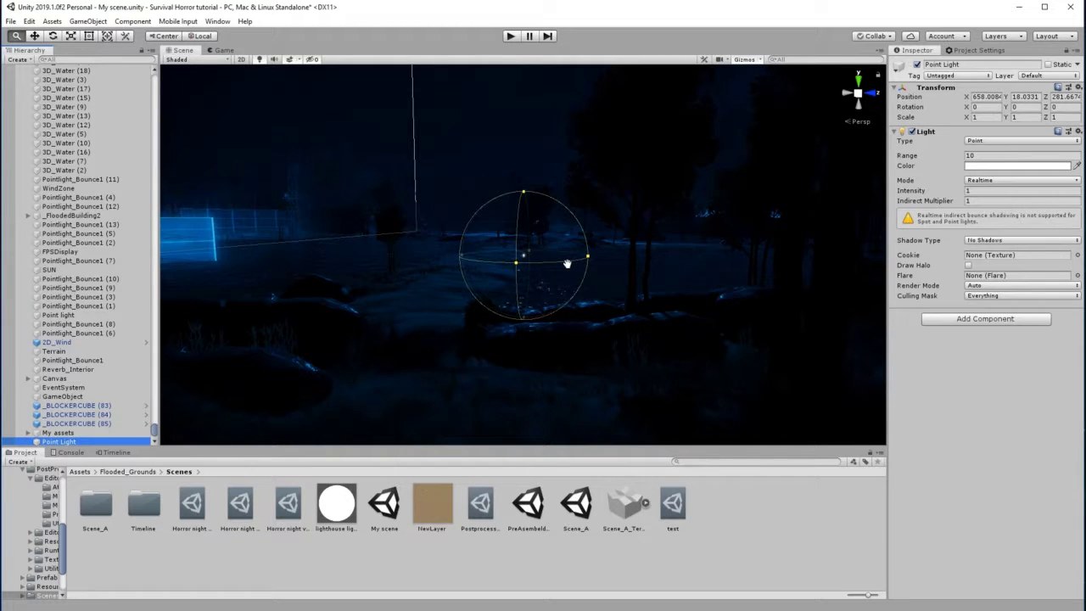
Move the new point light along its Z axis to about 268.97.
key("w")
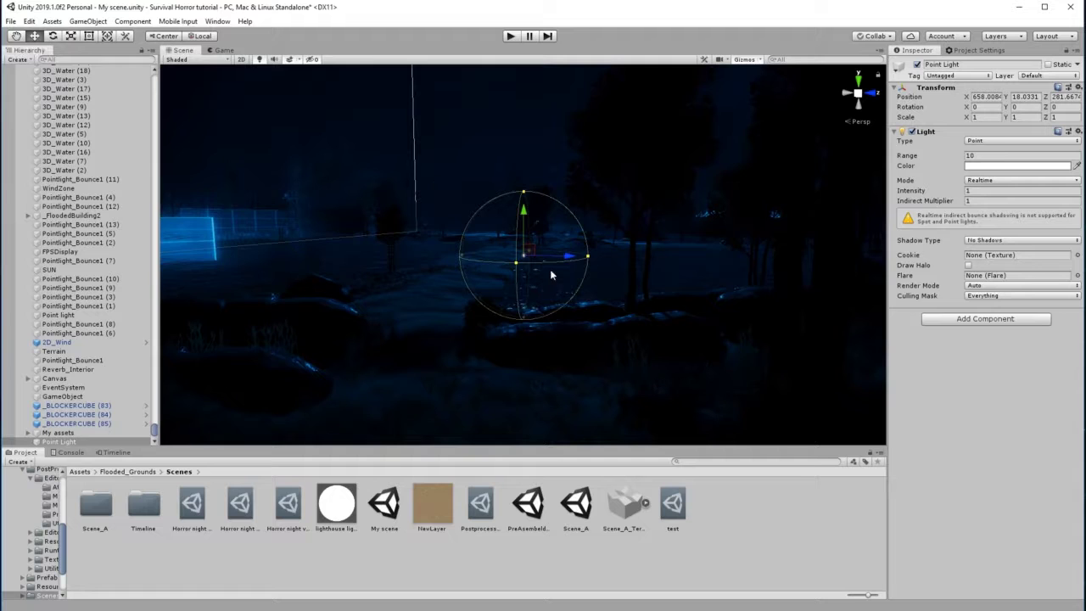
left_click_drag(562, 256, 453, 295)
scroll(458, 327, "up", 3)
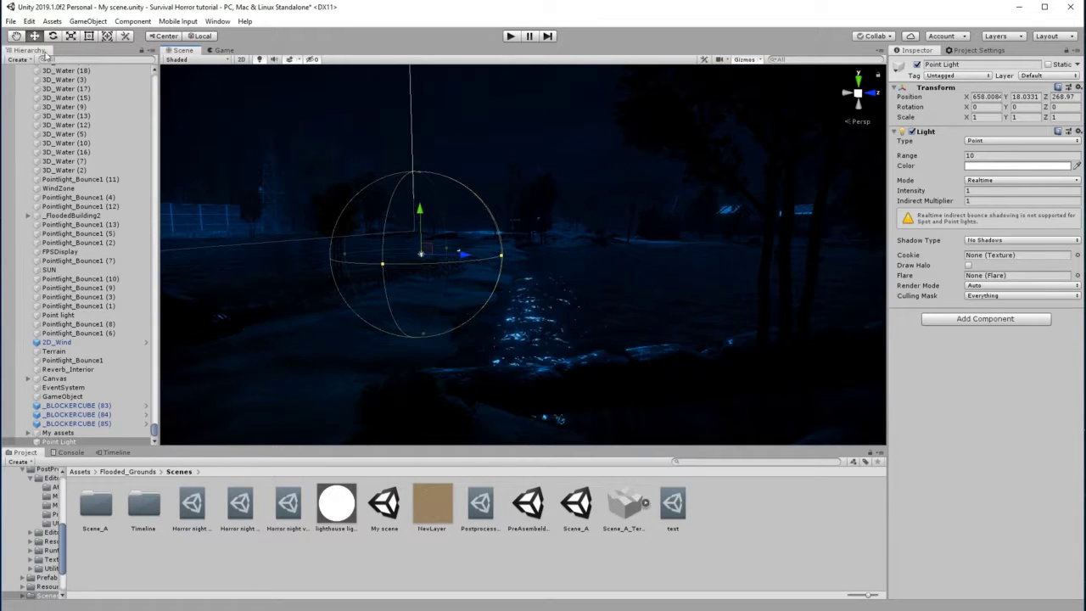
Align the point light with the current scene view.
left_click(16, 36)
left_click_drag(339, 334, 375, 314)
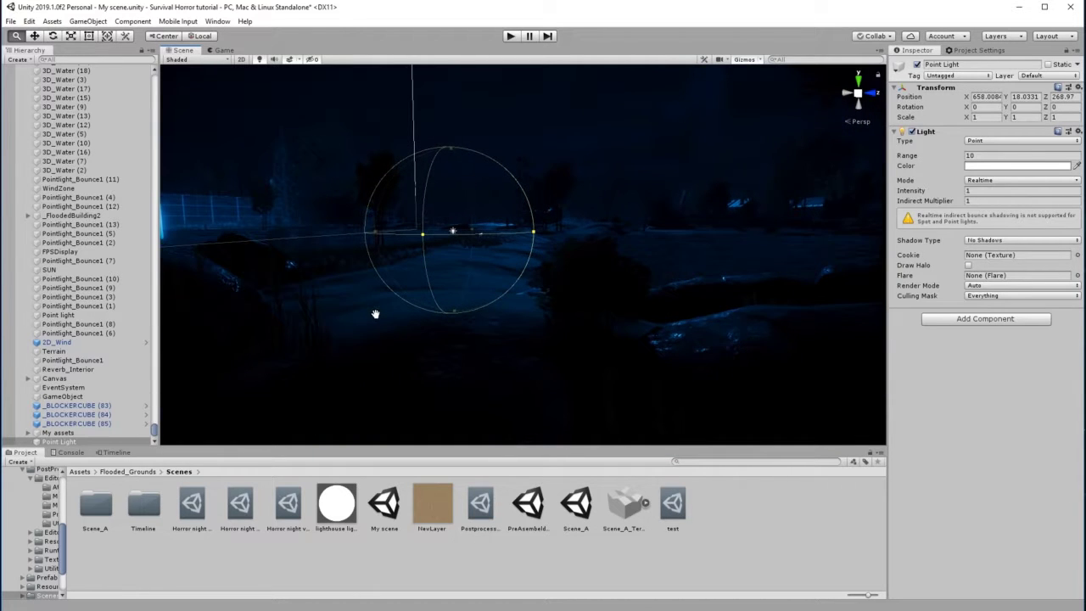
left_click(88, 21)
left_click(108, 245)
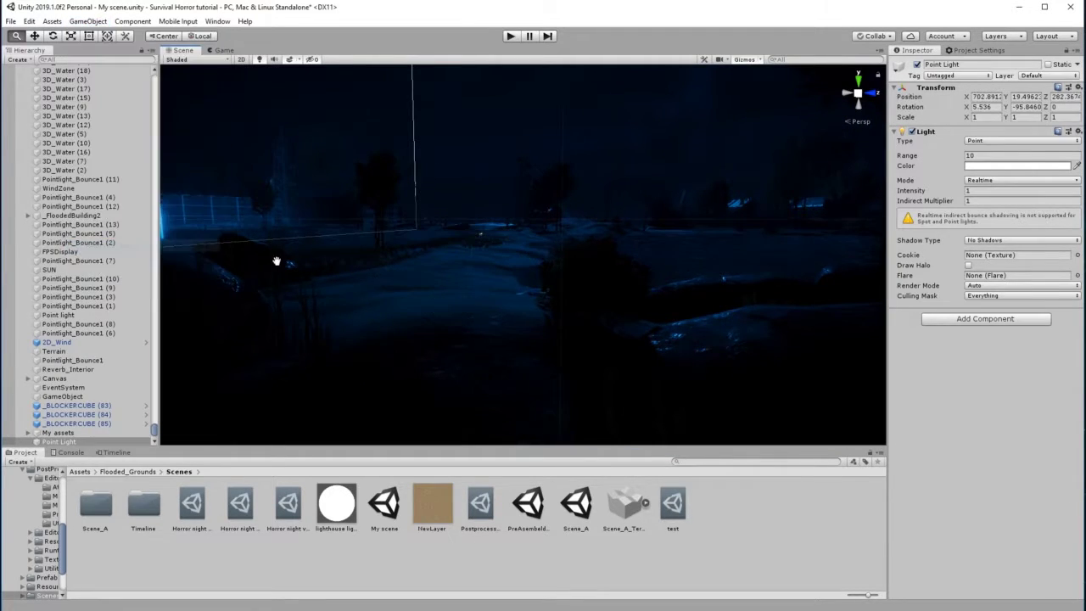
Move the point light to about X 709.12, Y 21.59, Z 283.72, in the open area near the tower.
key("f")
left_click_drag(427, 283, 447, 219)
scroll(455, 313, "down", 2)
left_click(34, 36)
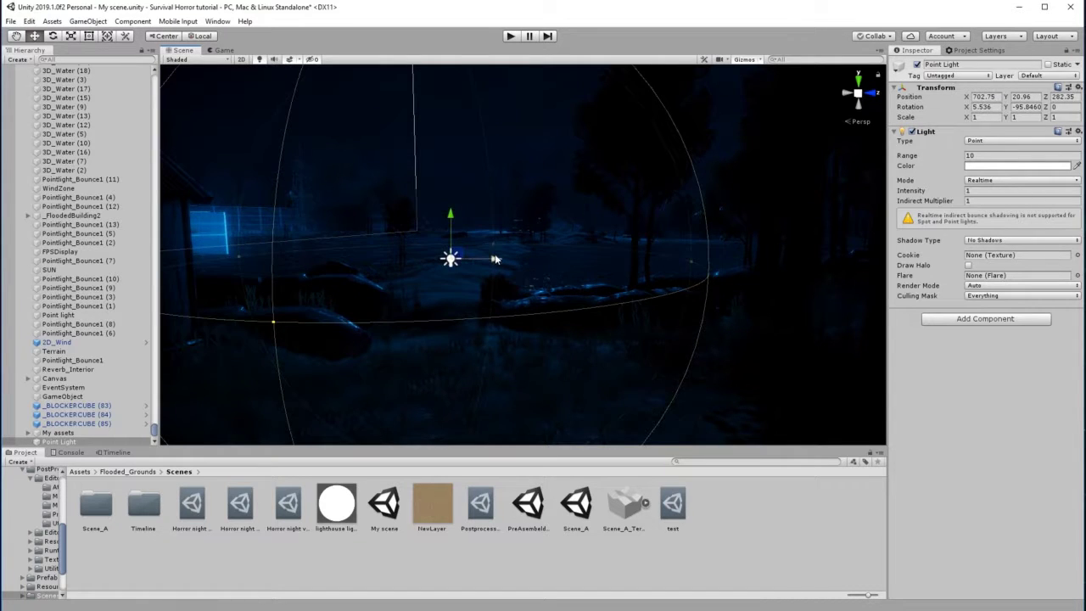
left_click_drag(497, 262, 498, 291)
Examine the point light's placement and range sphere relative to the tower and small building from several angles.
scroll(500, 297, "down", 5)
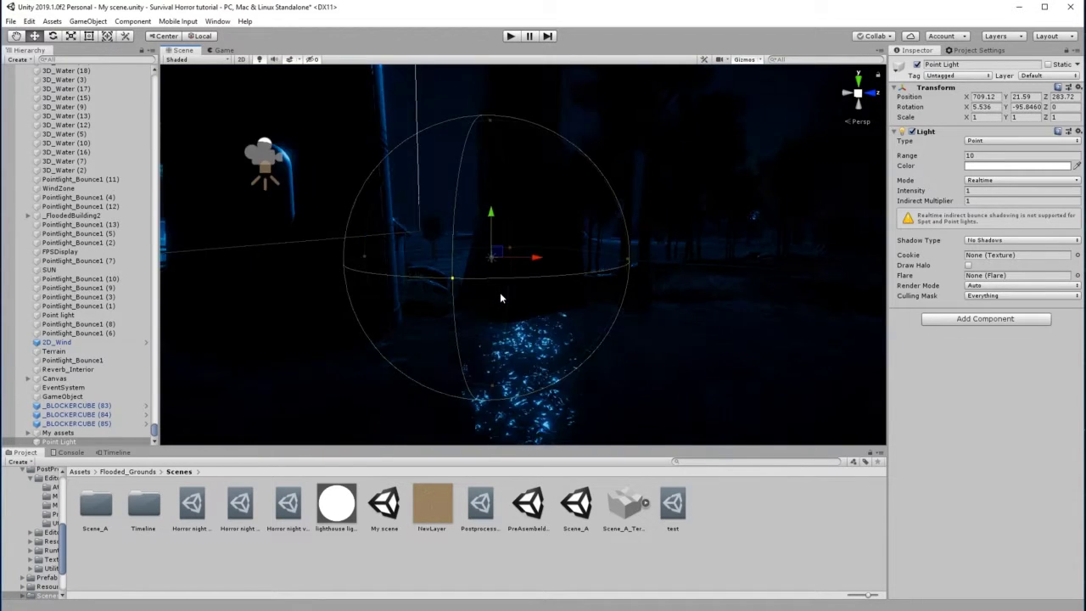
scroll(500, 297, "up", 6)
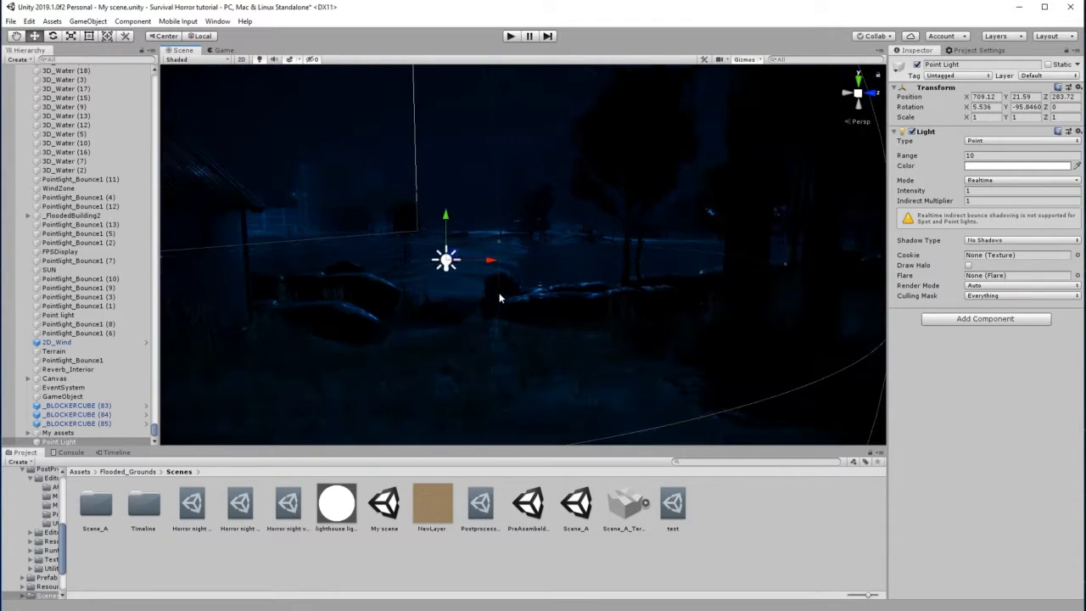
left_click(17, 37)
left_click_drag(584, 234, 557, 260)
right_click_drag(624, 267, 446, 289)
scroll(538, 275, "down", 5)
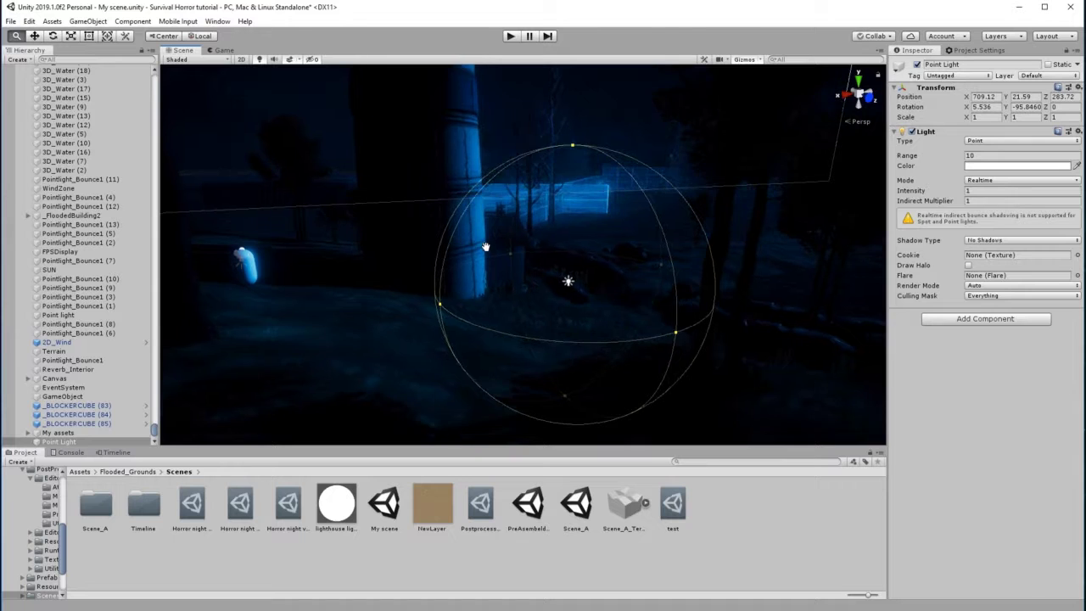
scroll(527, 261, "up", 3)
right_click_drag(526, 261, 596, 241)
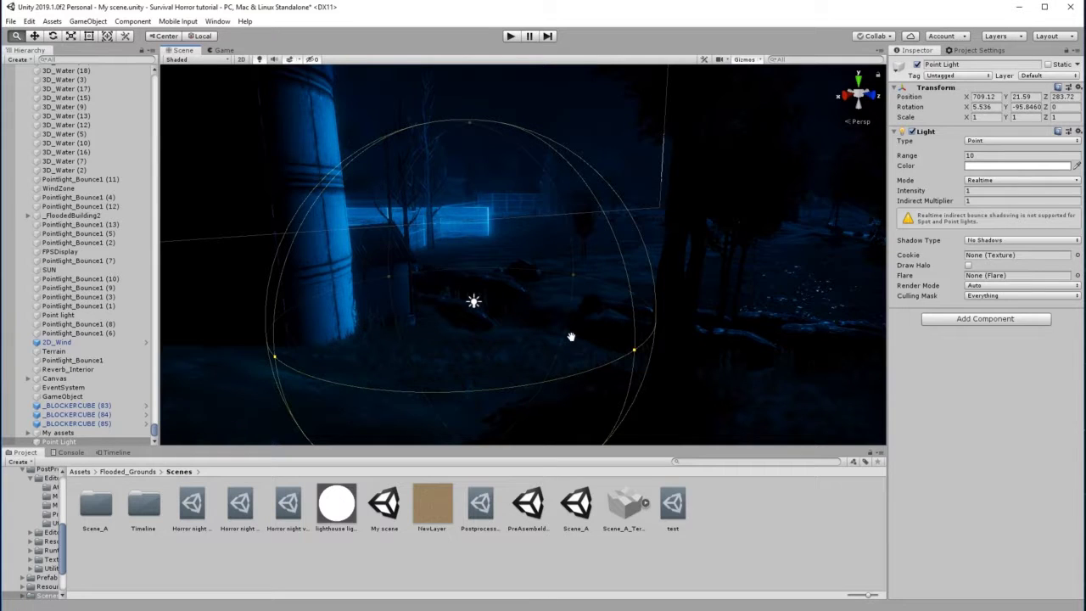
scroll(571, 337, "down", 3)
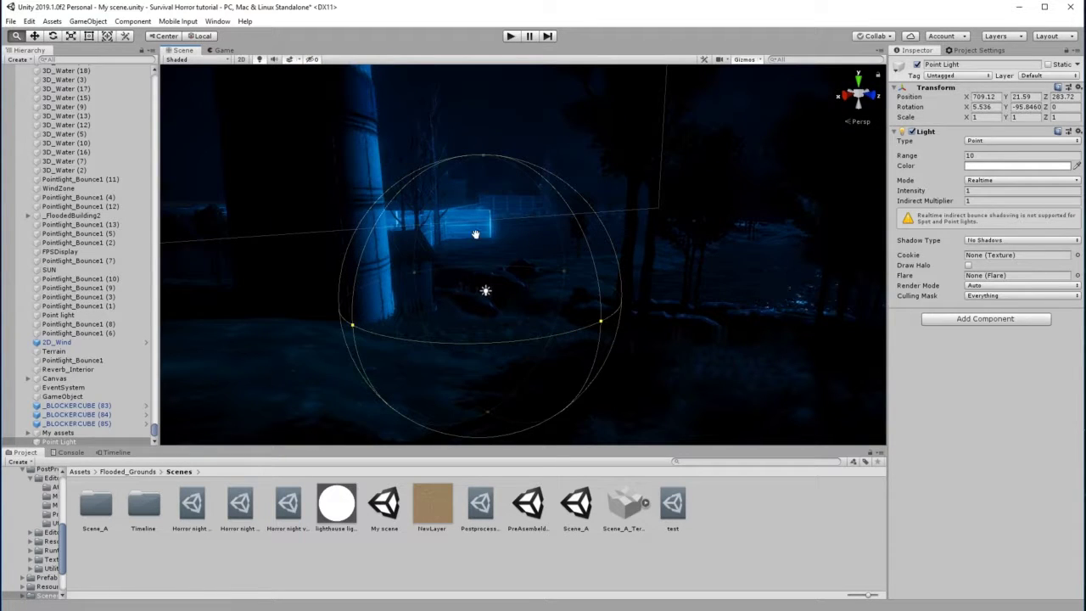
Set the point light's range to 50 and check how far it lights the surroundings.
left_click(979, 157)
type("50")
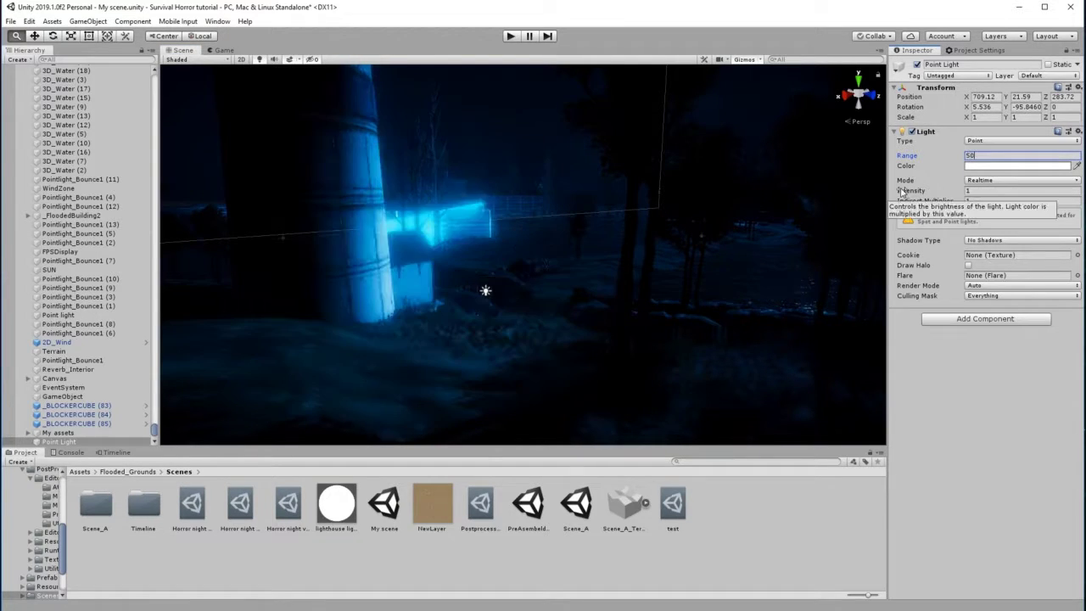
scroll(434, 237, "down", 4)
scroll(434, 237, "down", 3)
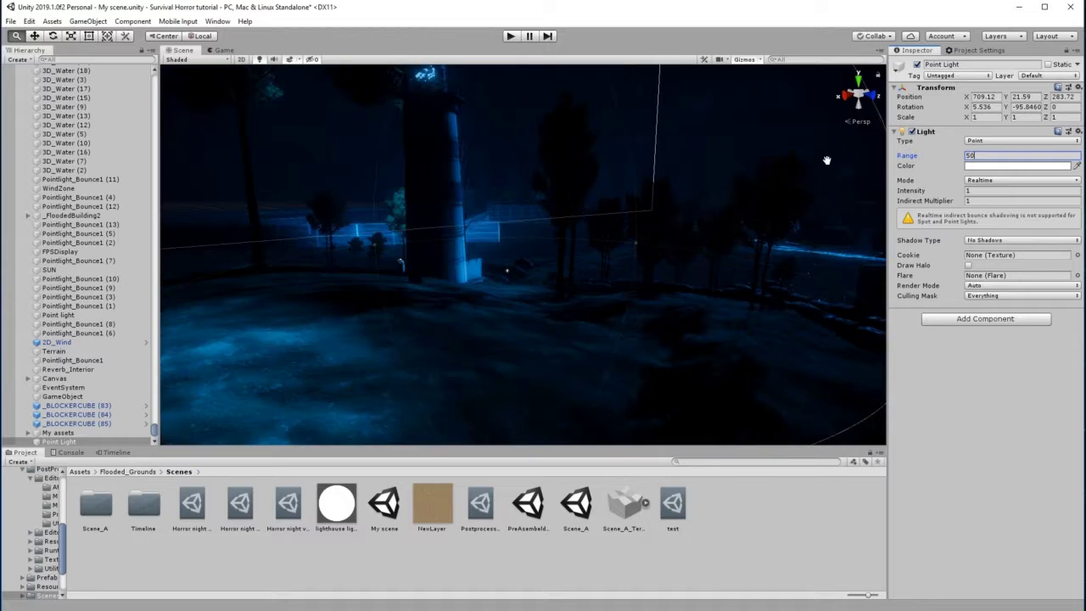
scroll(534, 291, "up", 5)
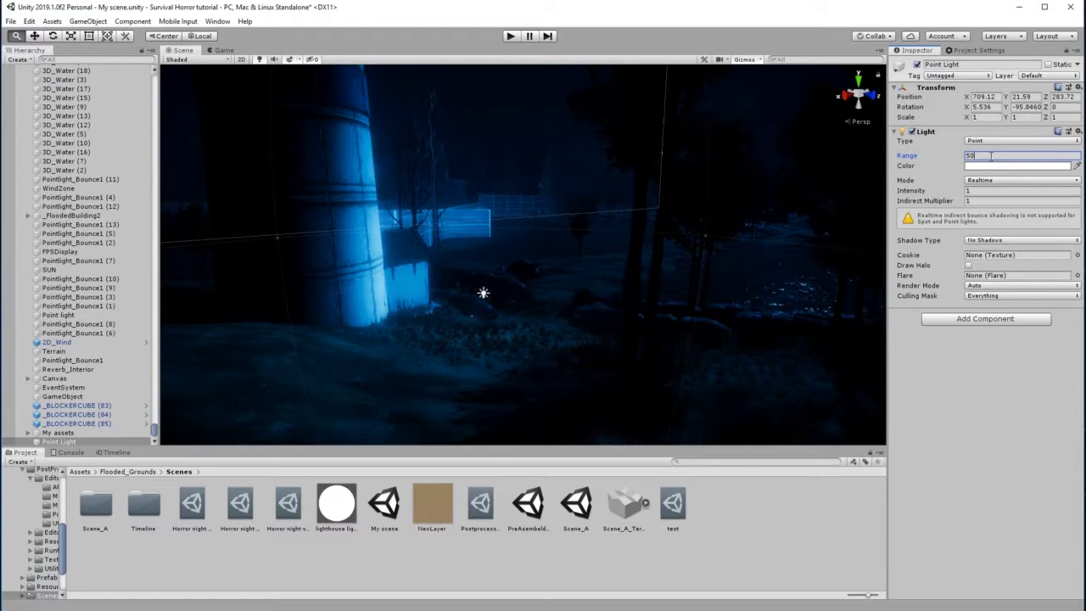
Set the point light's range to 15 and check its coverage near the tower.
key("Return")
type("15")
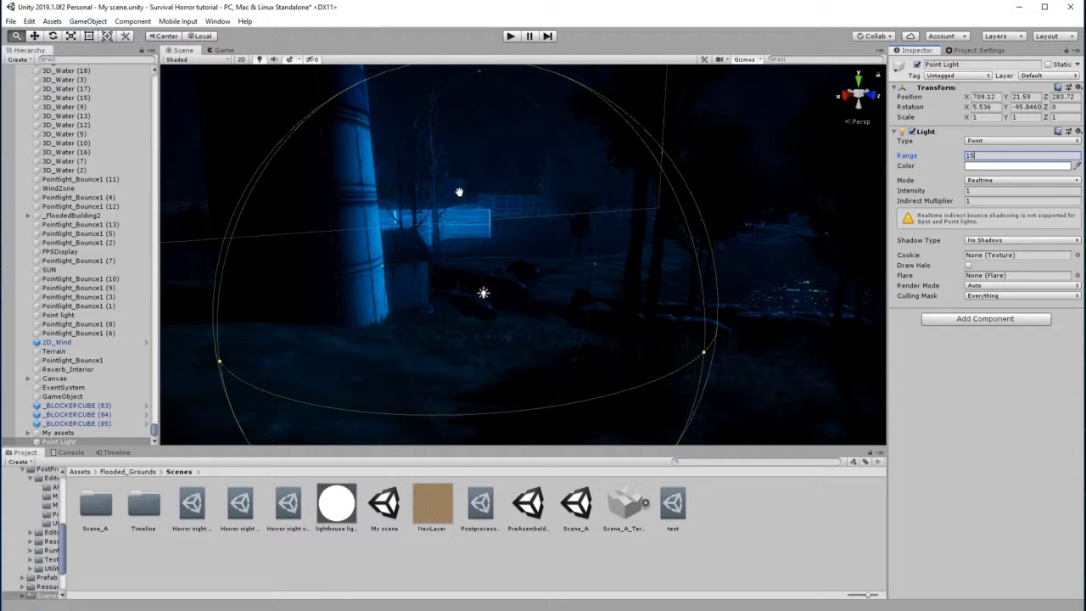
scroll(424, 332, "down", 5)
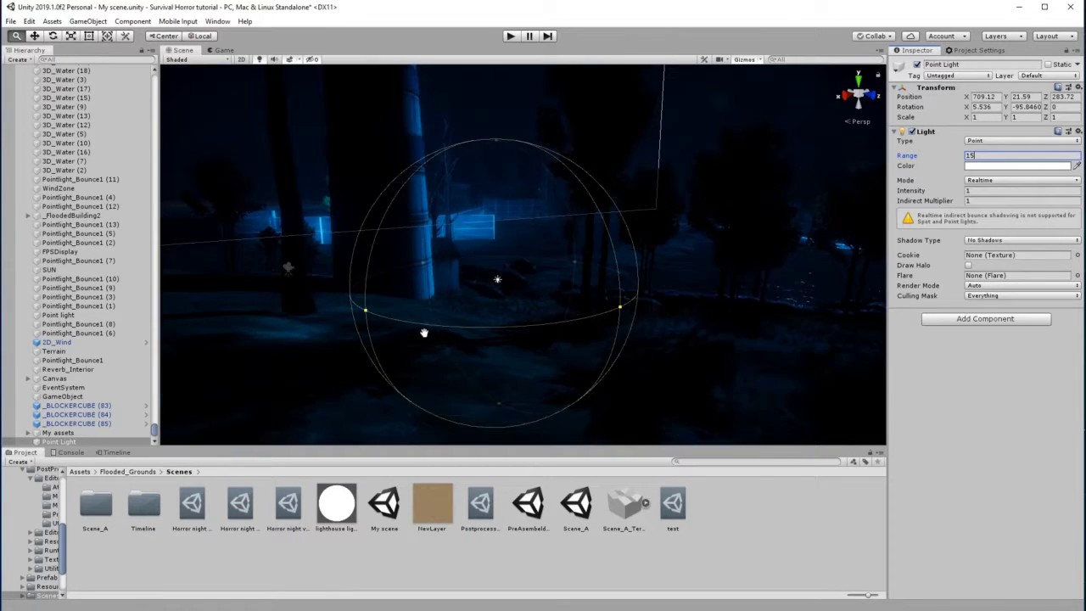
scroll(429, 338, "up", 5)
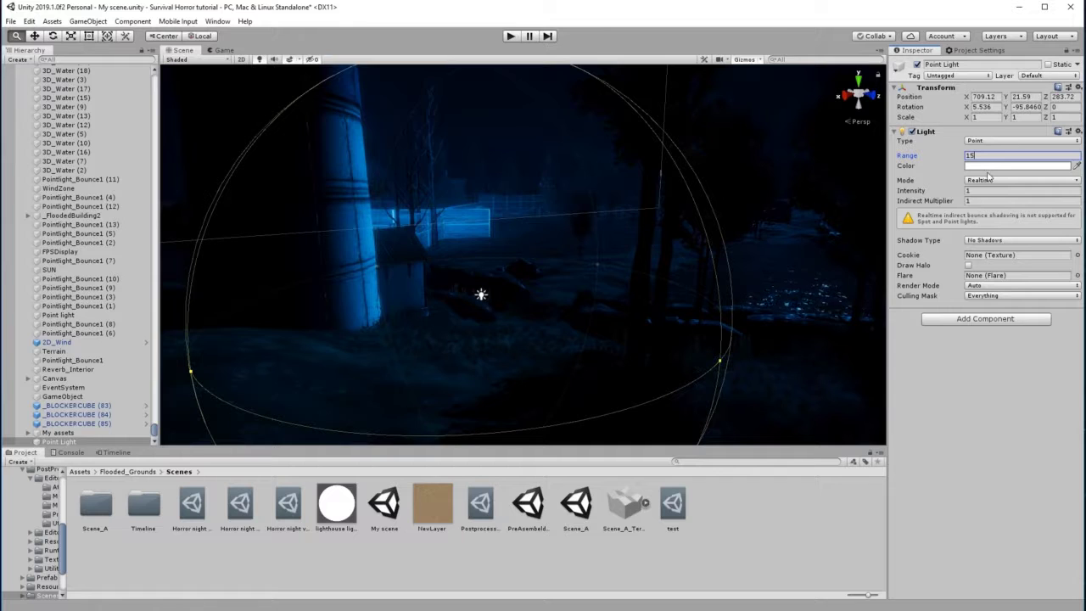
Set the point light's color to orange, hexadecimal D7921C.
left_click(981, 167)
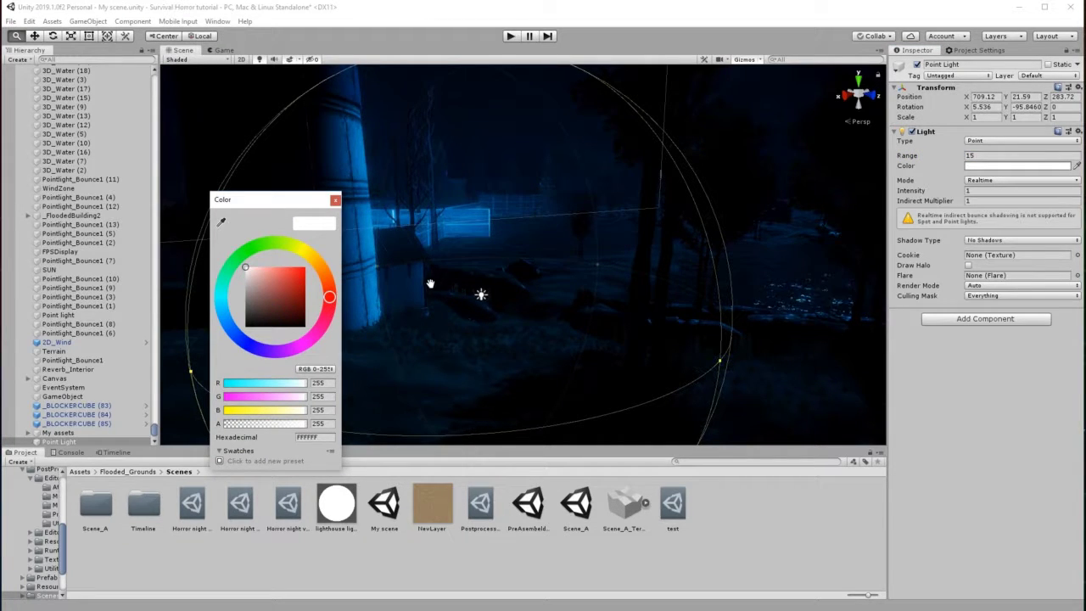
left_click(320, 267)
left_click(298, 278)
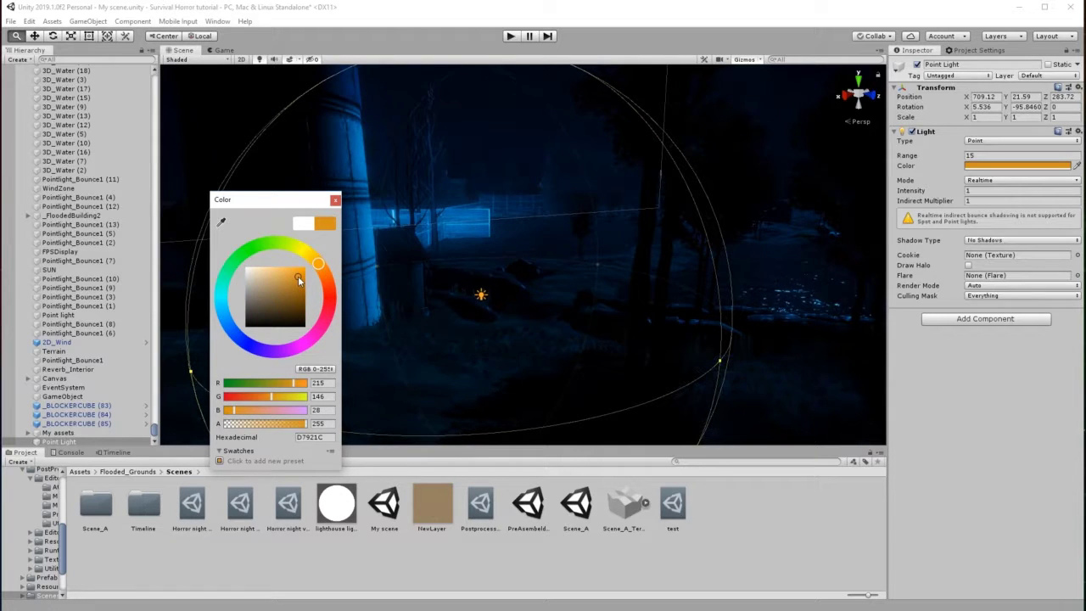
left_click(335, 199)
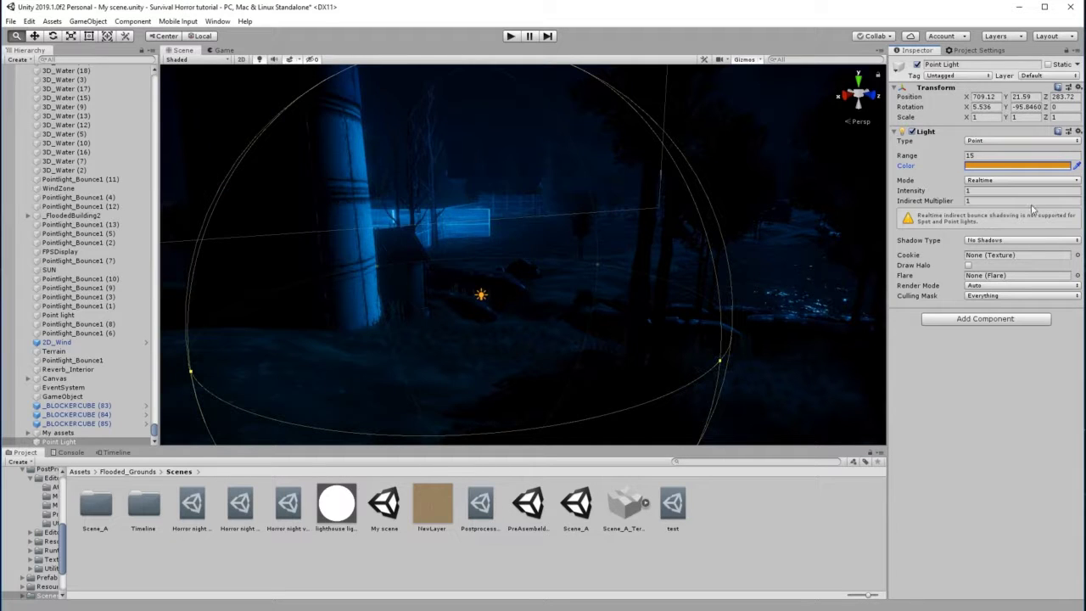
Set the point light's indirect multiplier to 0 and its intensity to 3, and check the brightness around the small building.
left_click(981, 201)
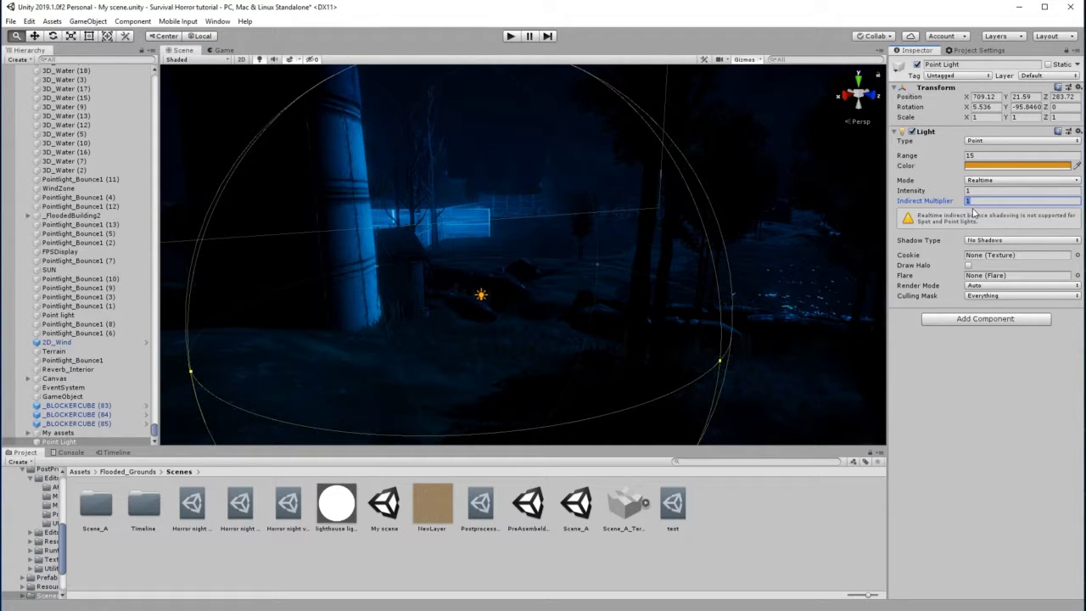
type("0")
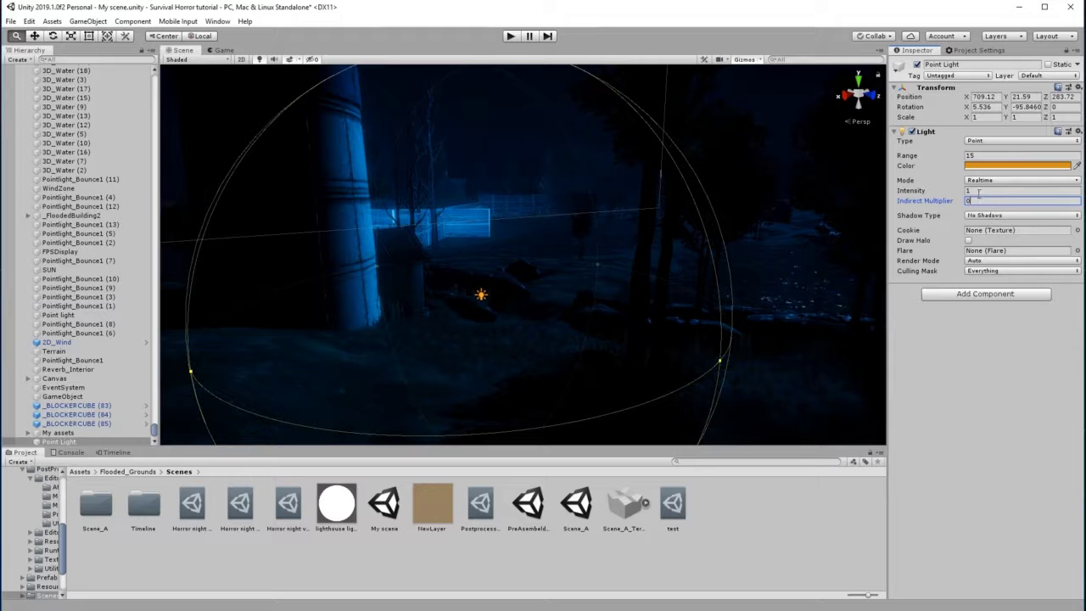
left_click(978, 191)
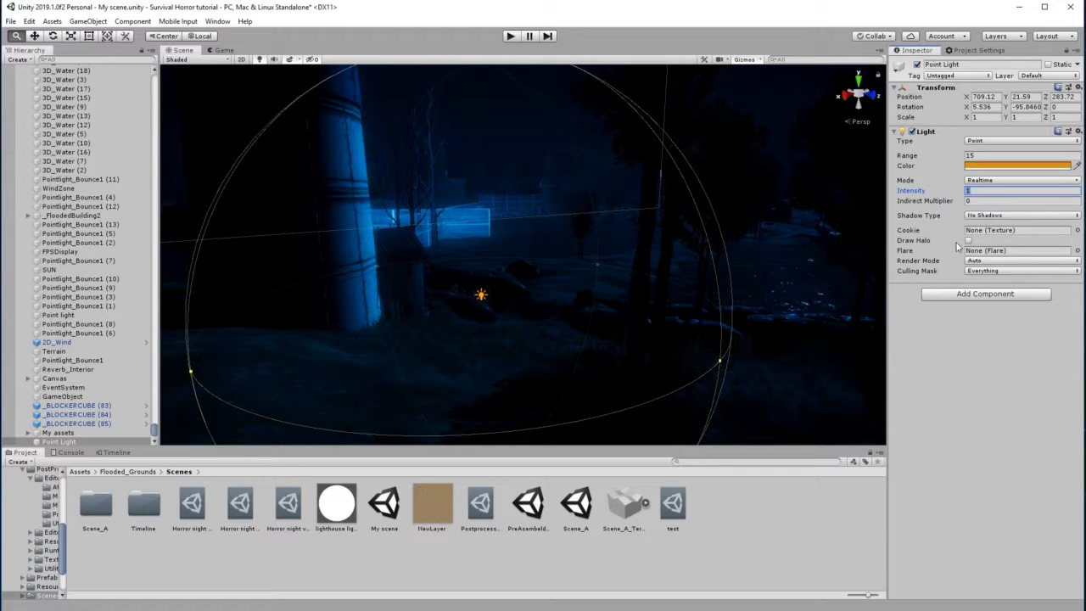
type("3")
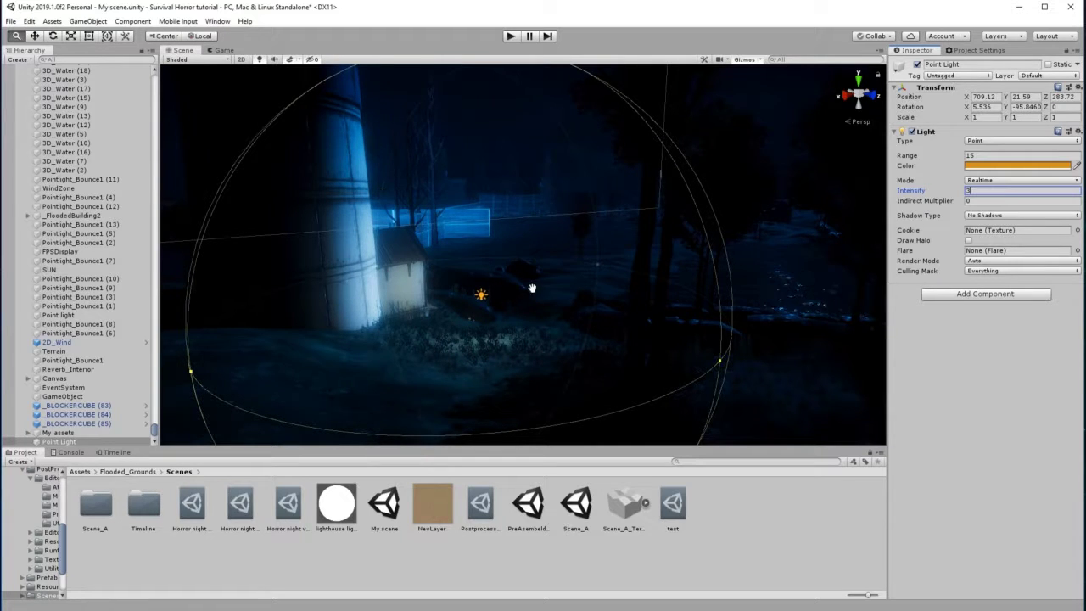
key("f")
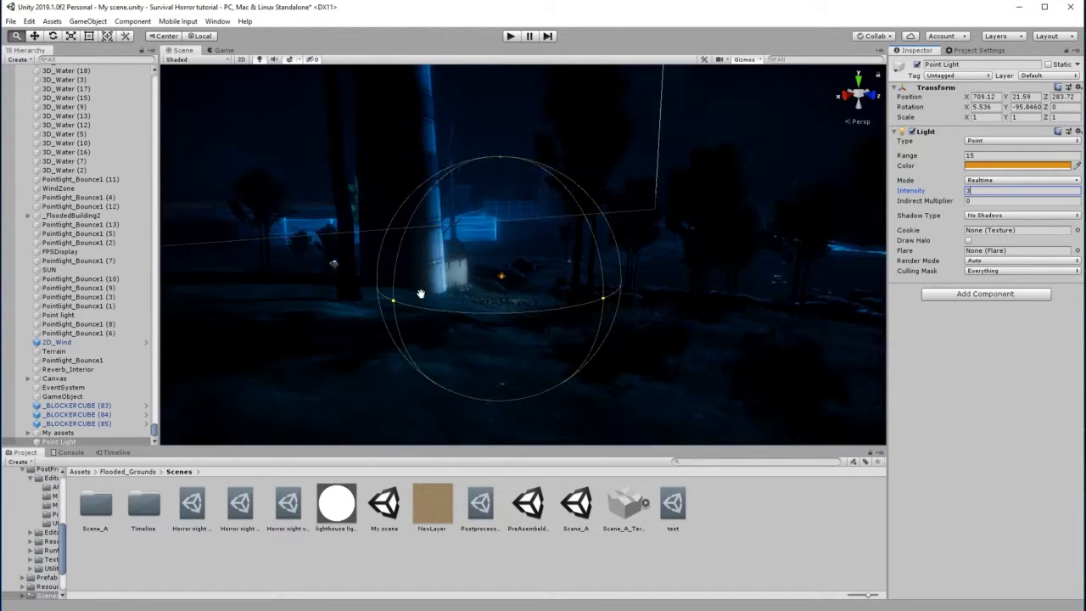
scroll(424, 298, "up", 4)
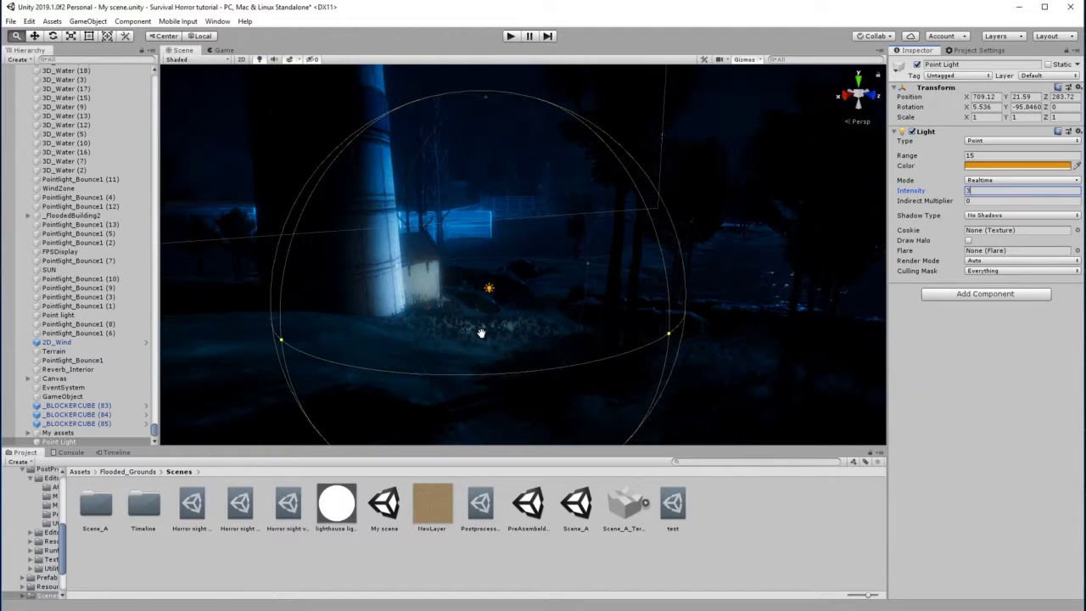
scroll(517, 320, "up", 2)
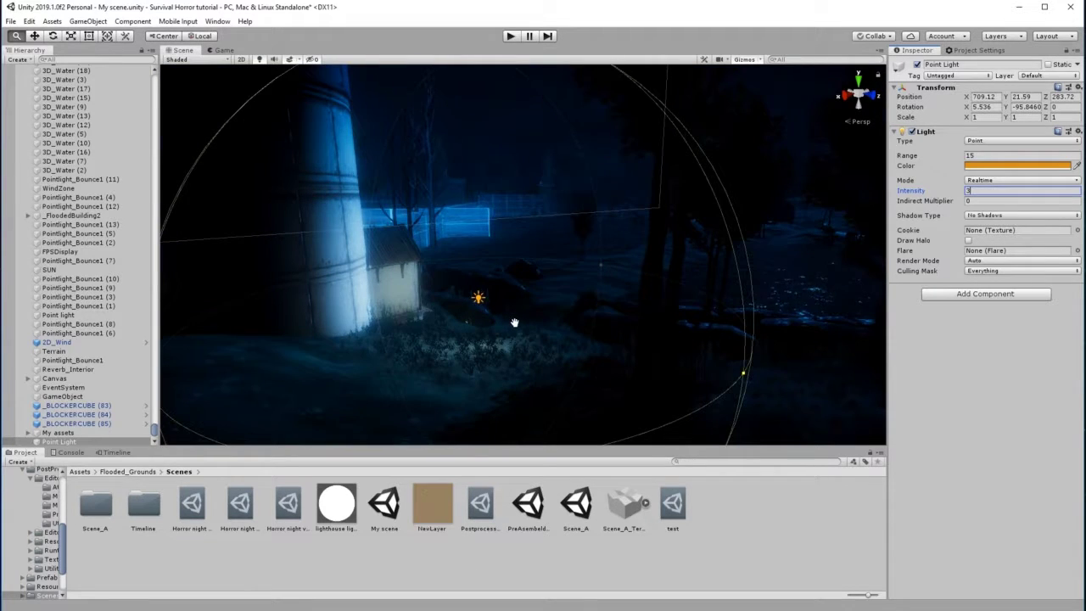
Move the point light away from the small building to about X 701.87, Y 21.52, Z 282.97 and set its range to 20.
left_click(34, 35)
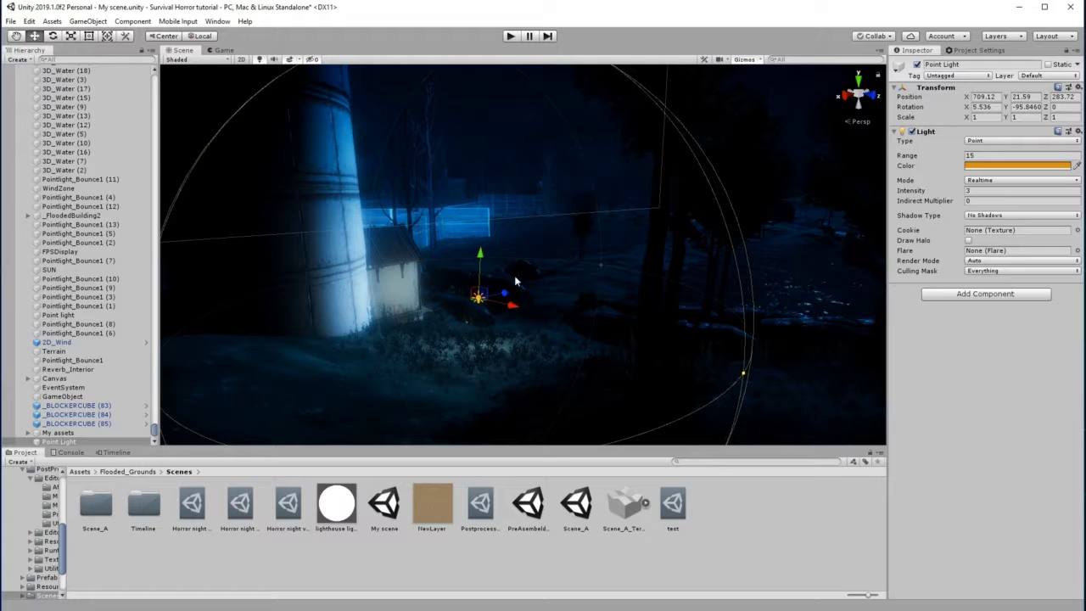
left_click_drag(514, 289, 546, 238)
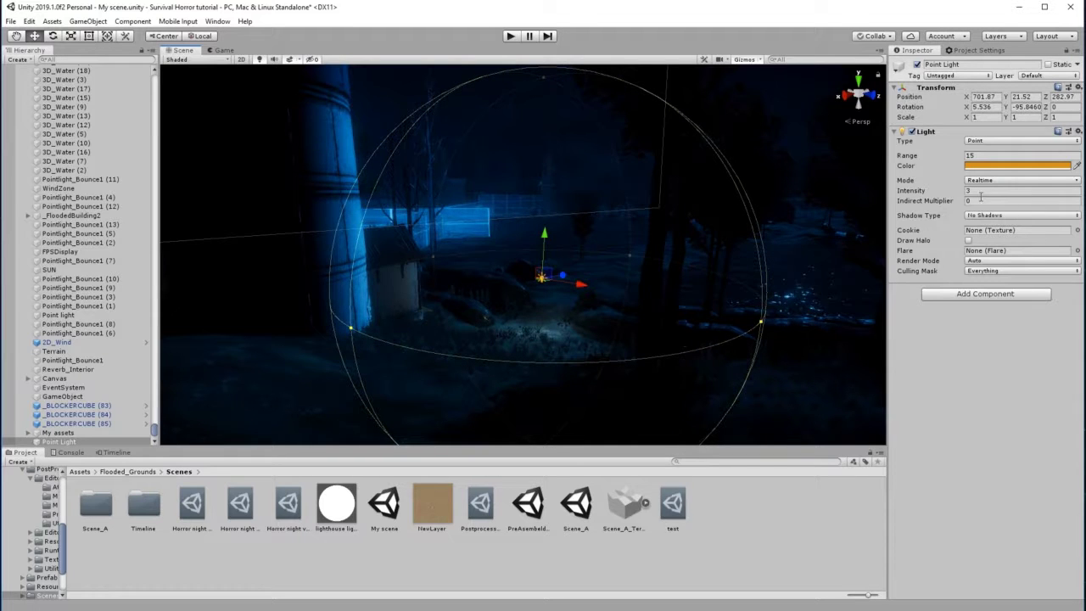
left_click(976, 155)
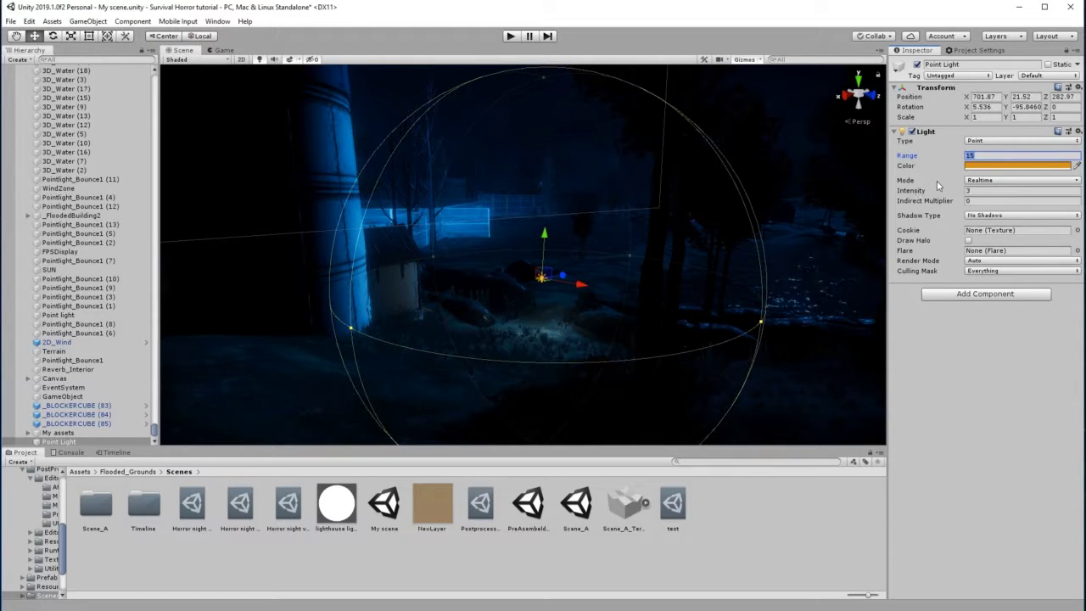
type("20")
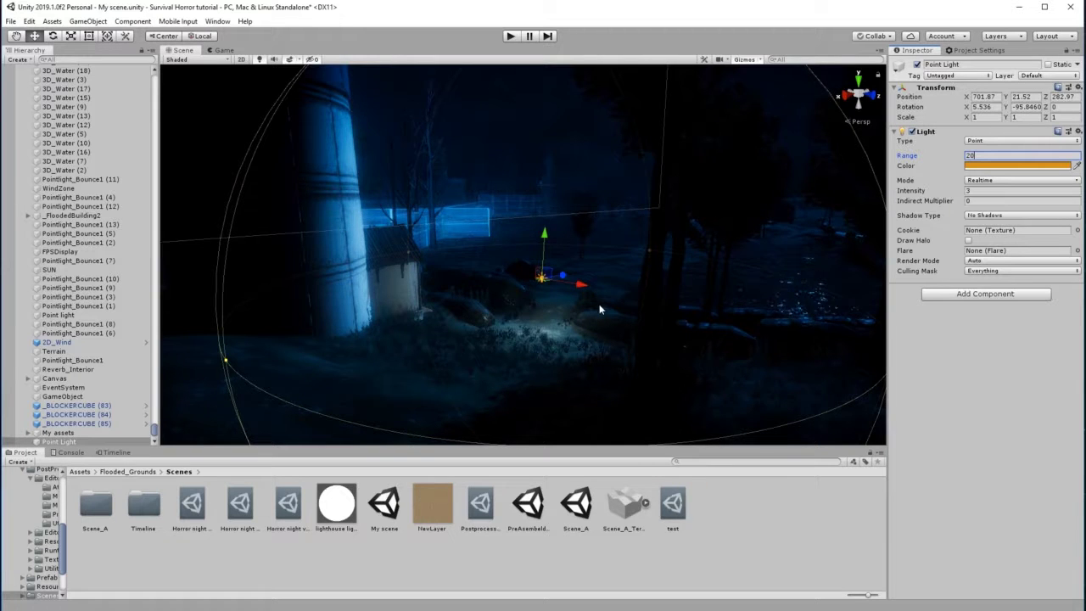
type("f")
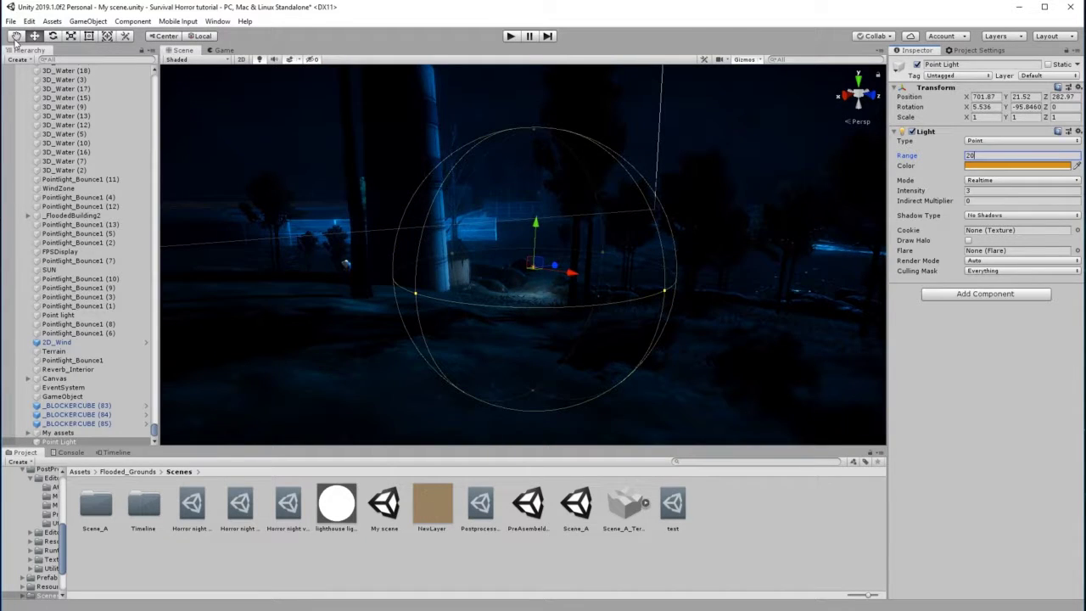
Examine the point light's coverage and the surrounding dark terrain from several sides and from above.
left_click(15, 36)
left_click_drag(394, 278, 632, 276)
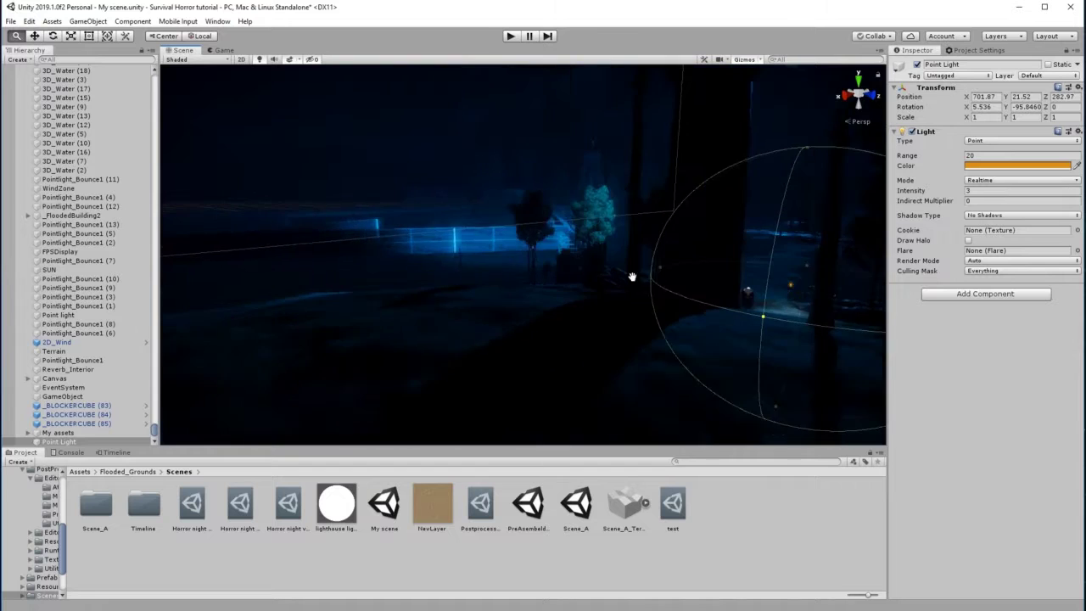
right_click_drag(543, 288, 754, 284)
left_click_drag(636, 292, 688, 271)
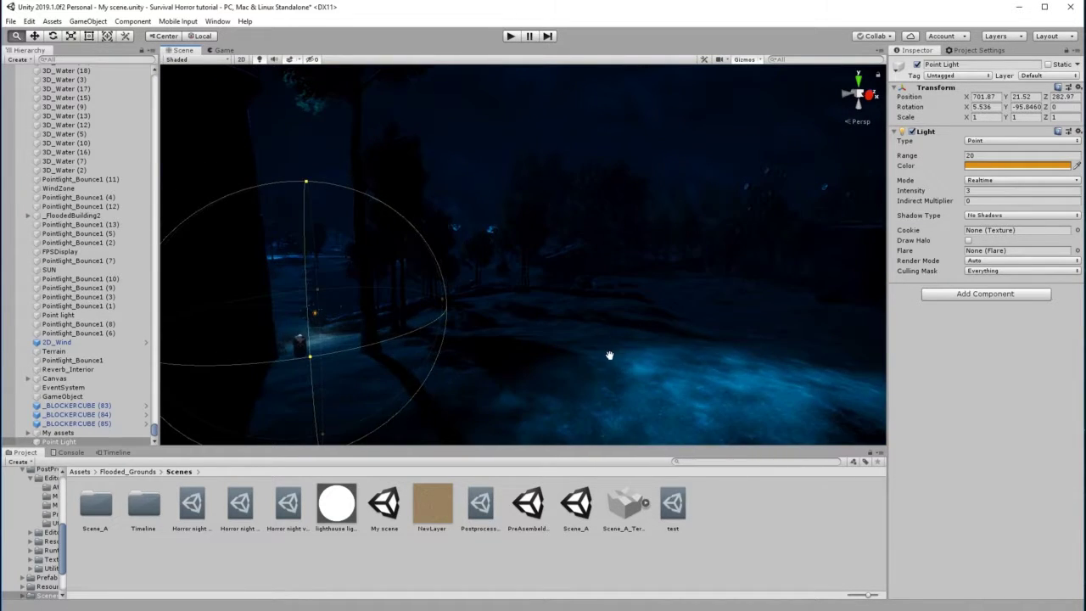
right_click_drag(653, 357, 519, 337)
left_click_drag(566, 339, 482, 335)
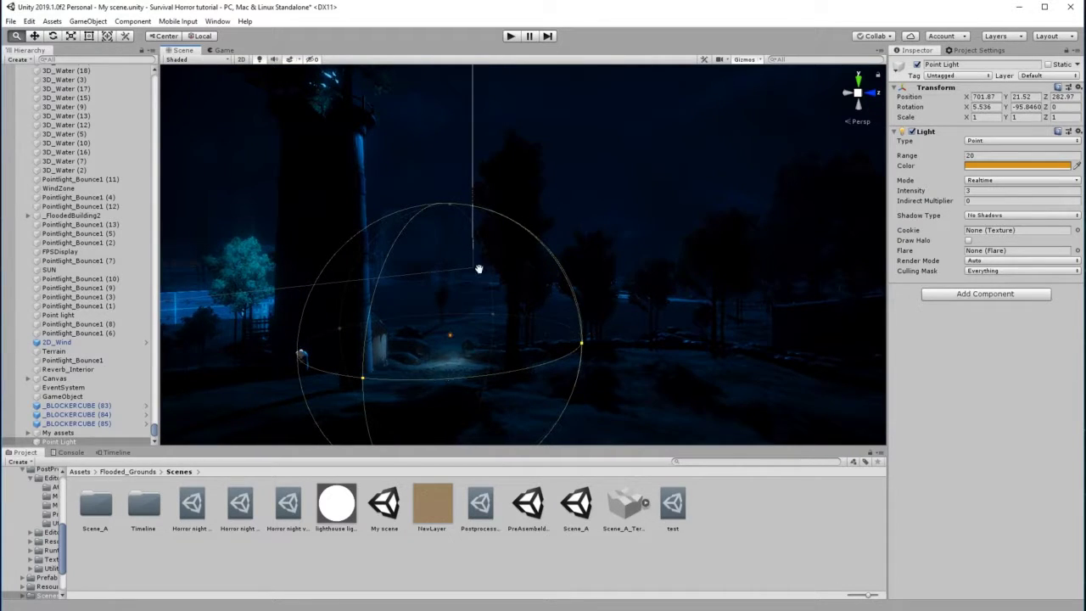
scroll(461, 381, "up", 6)
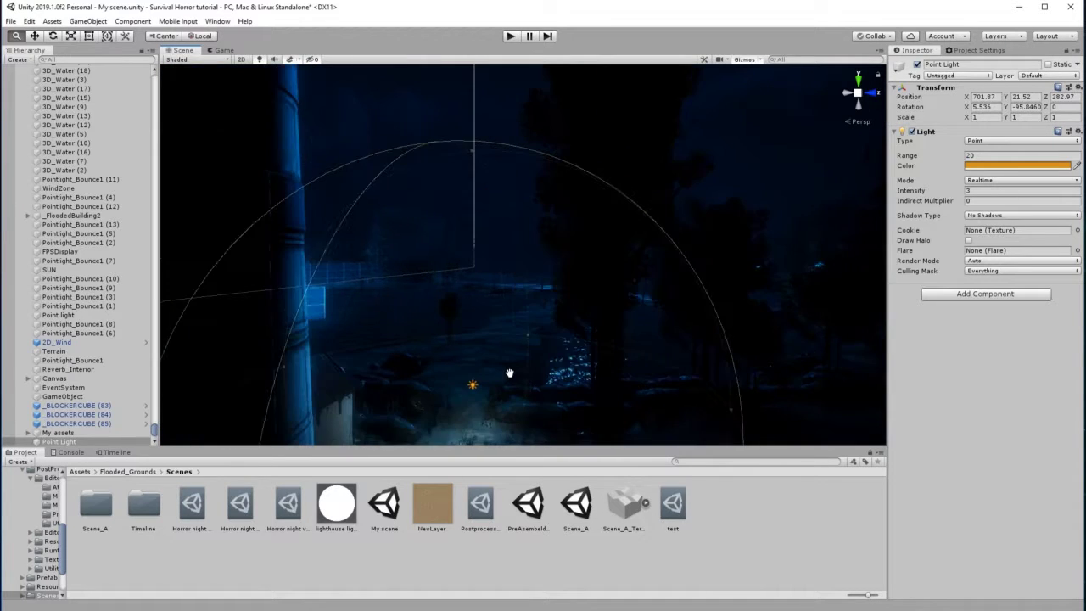
scroll(515, 374, "up", 5)
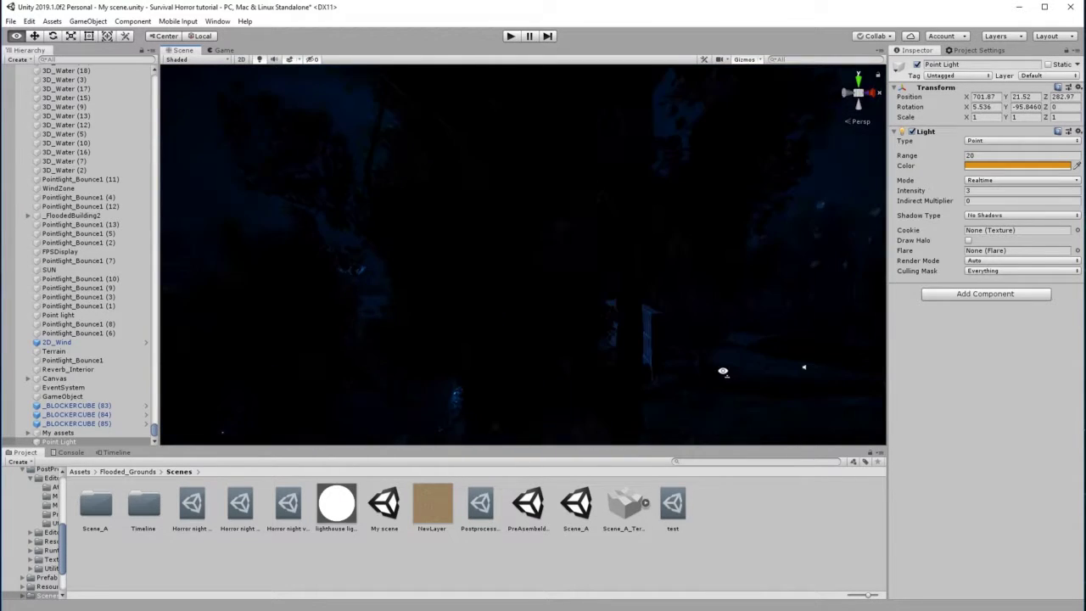
scroll(769, 339, "up", 4)
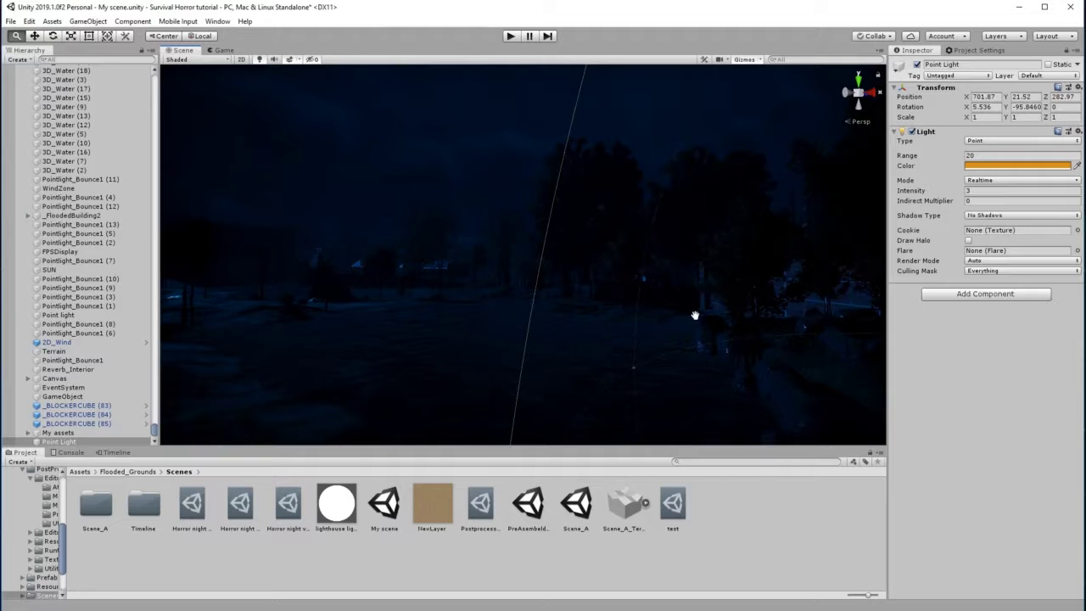
scroll(687, 373, "up", 2)
scroll(672, 416, "down", 4)
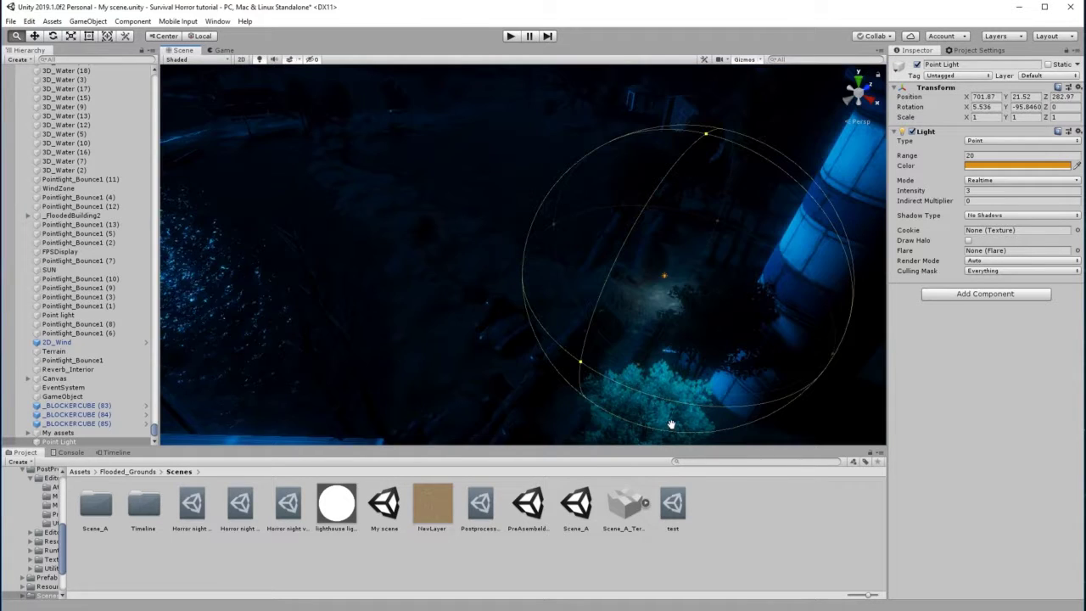
left_click_drag(482, 286, 577, 318)
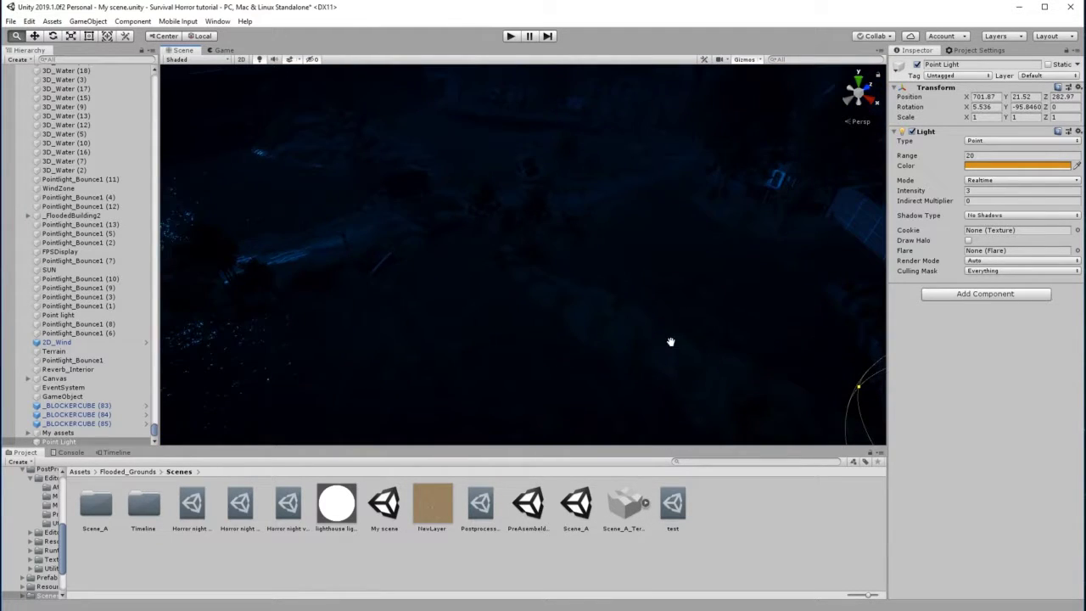
scroll(671, 342, "down", 3)
left_click_drag(671, 342, 842, 282, "alt")
left_click_drag(620, 347, 775, 274)
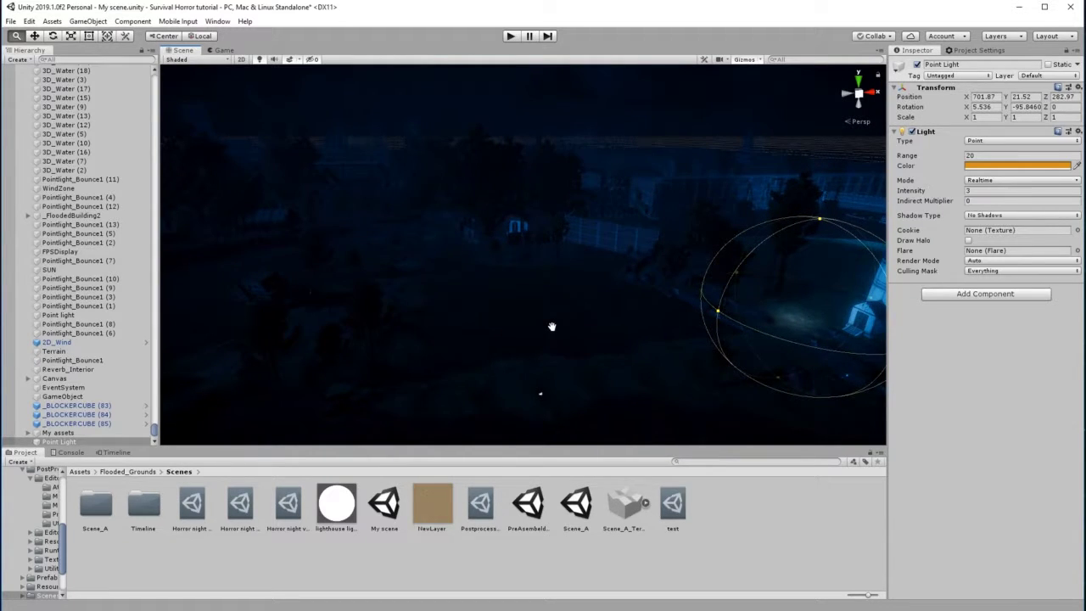
Turn off scene lighting and effects in the Scene view and look over the map toward the church.
left_click(259, 61)
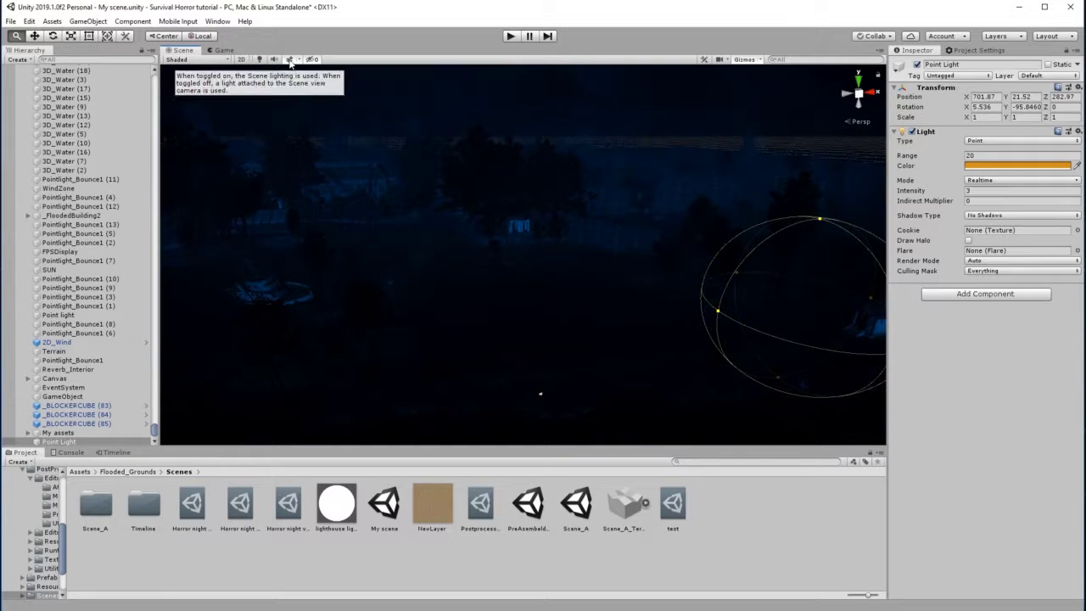
left_click(290, 60)
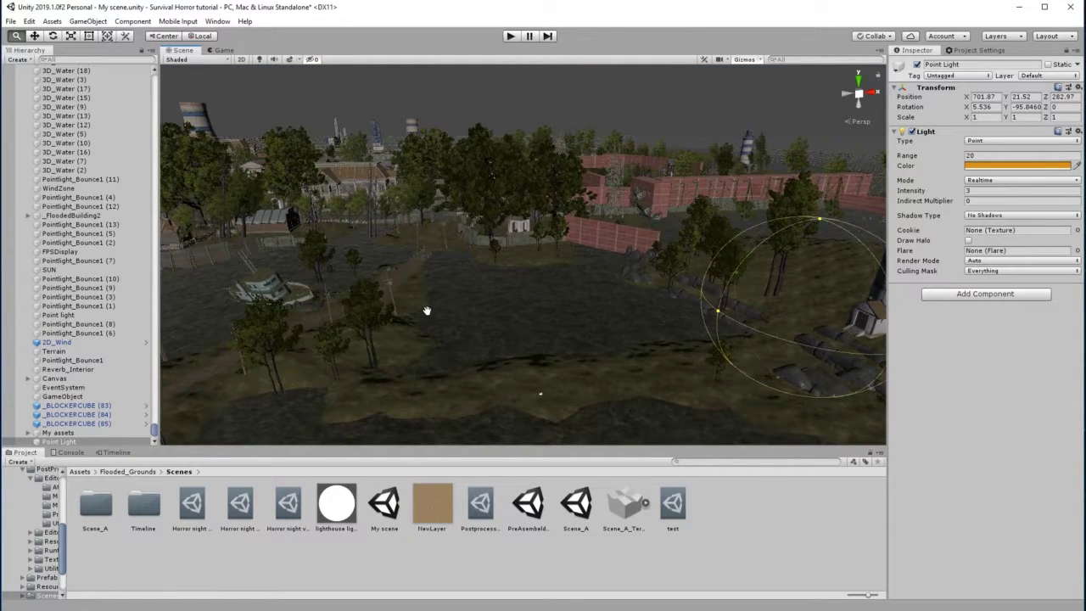
scroll(433, 305, "up", 3)
scroll(479, 222, "down", 3)
scroll(479, 223, "down", 5)
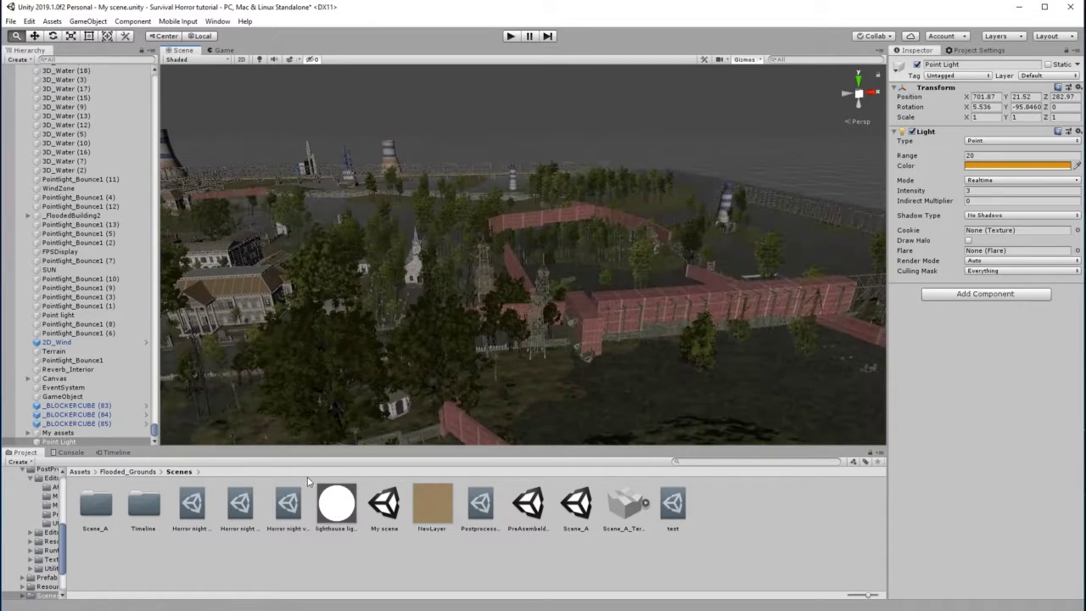
scroll(379, 353, "up", 4)
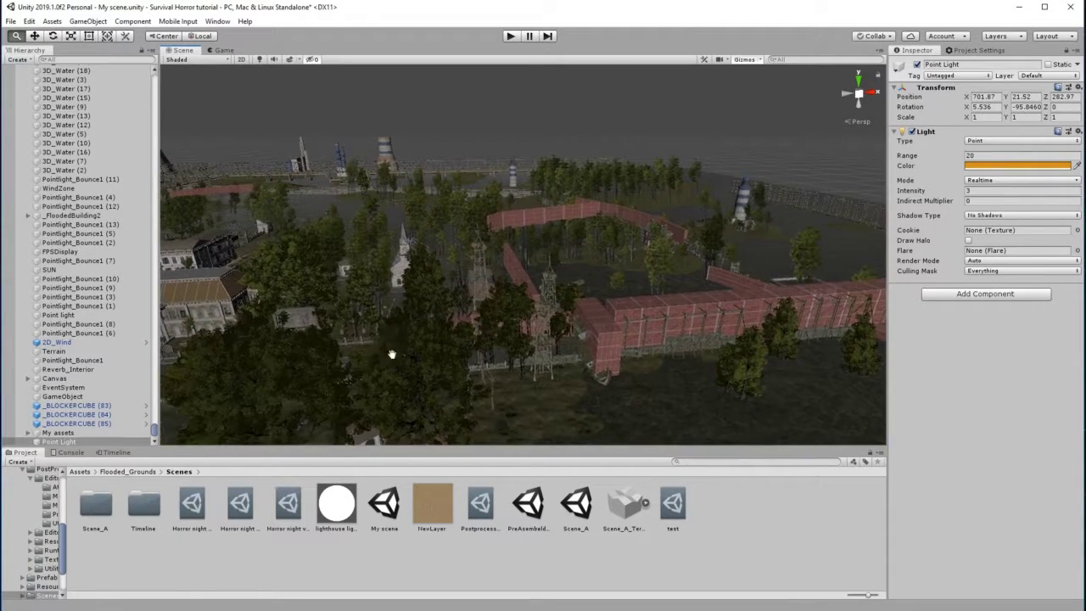
Select the arched gate on the path to the church and frame it closely in the view.
left_click(35, 36)
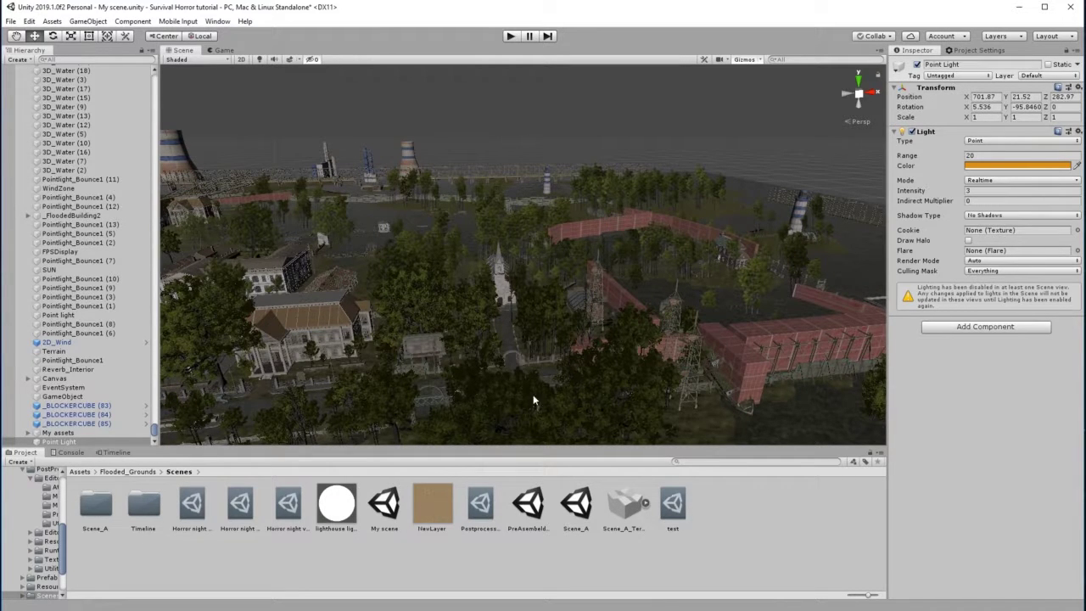
left_click(512, 353)
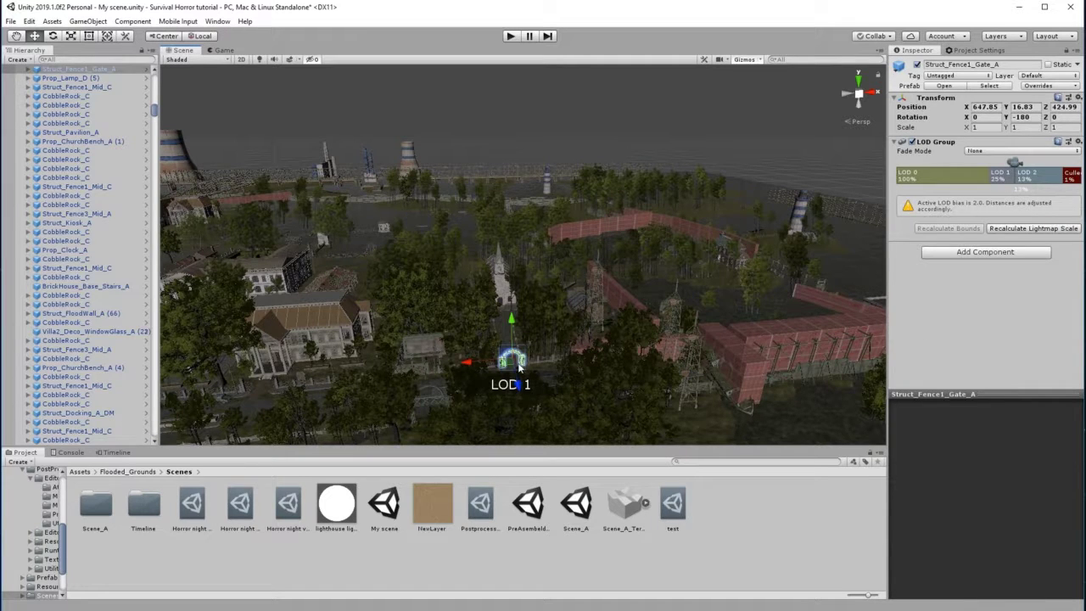
double_click(68, 70)
scroll(569, 323, "up", 5)
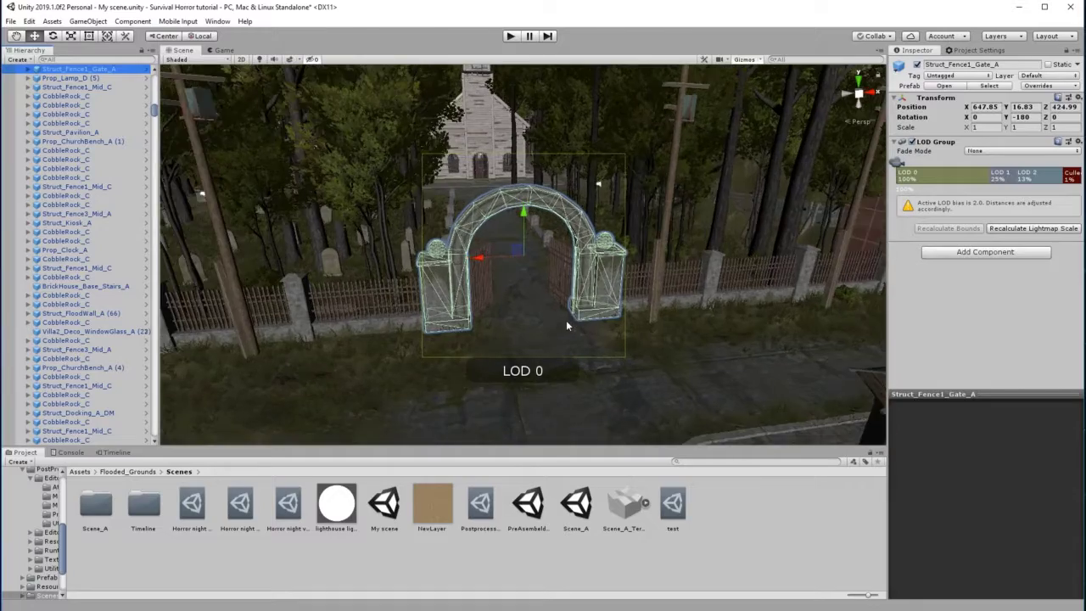
Examine the arched gate, its pillars and the adjoining fence from several angles to judge where a light could go.
middle_click_drag(578, 277, 492, 294)
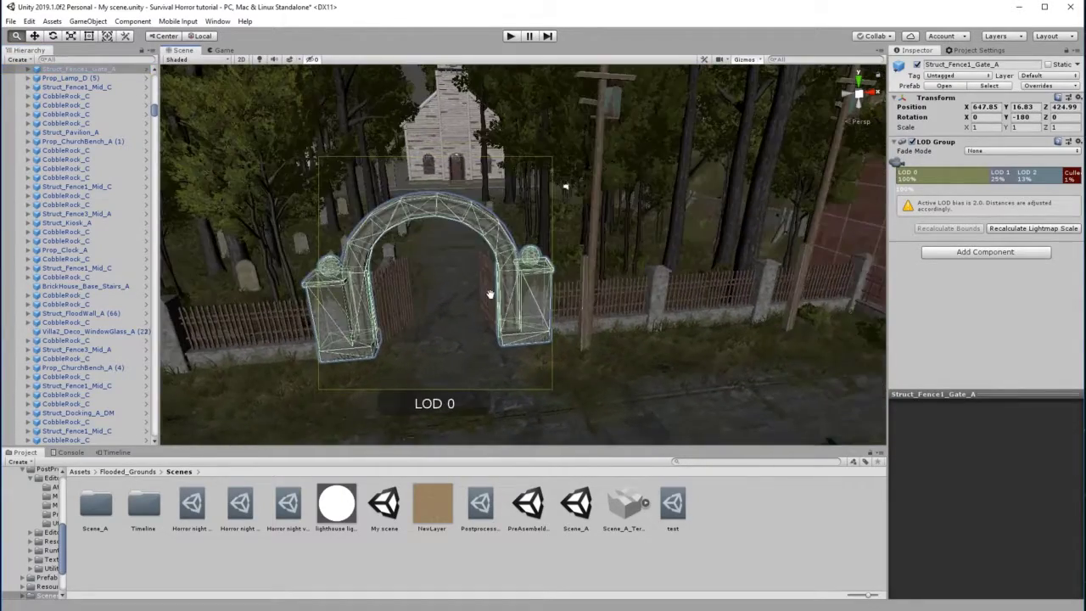
right_click_drag(514, 319, 388, 252)
middle_click_drag(504, 301, 363, 170)
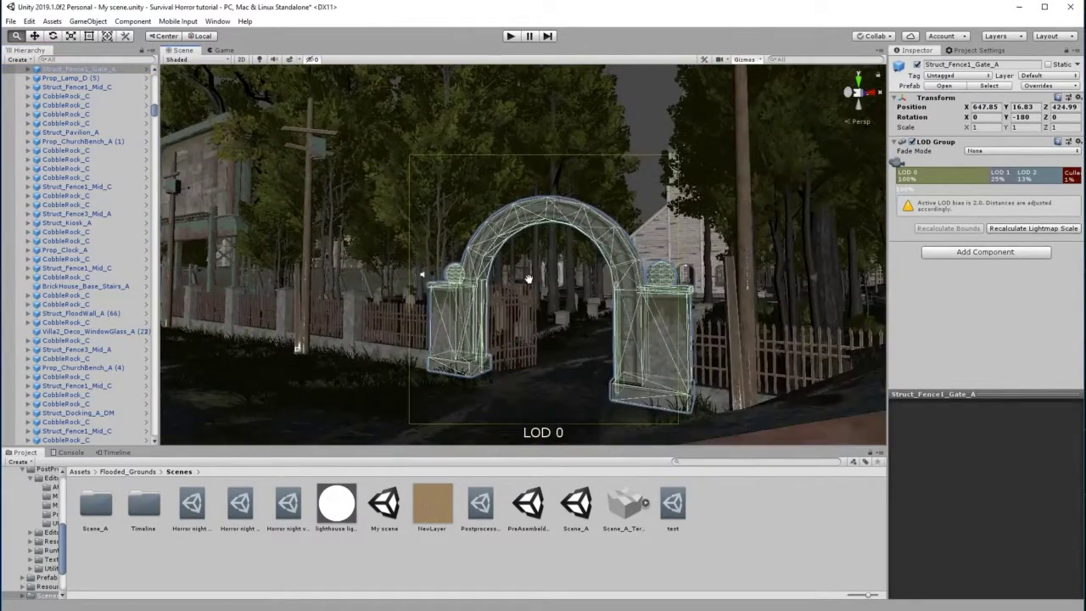
scroll(540, 291, "up", 3)
right_click_drag(539, 302, 751, 308)
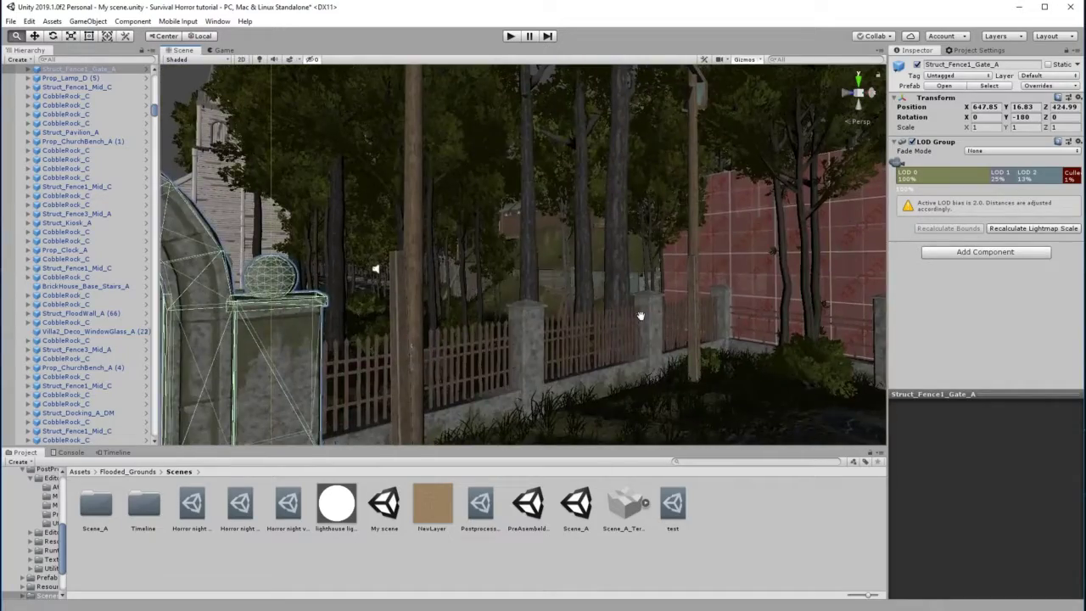
middle_click_drag(640, 315, 908, 319)
scroll(653, 282, "down", 1)
scroll(638, 281, "down", 2)
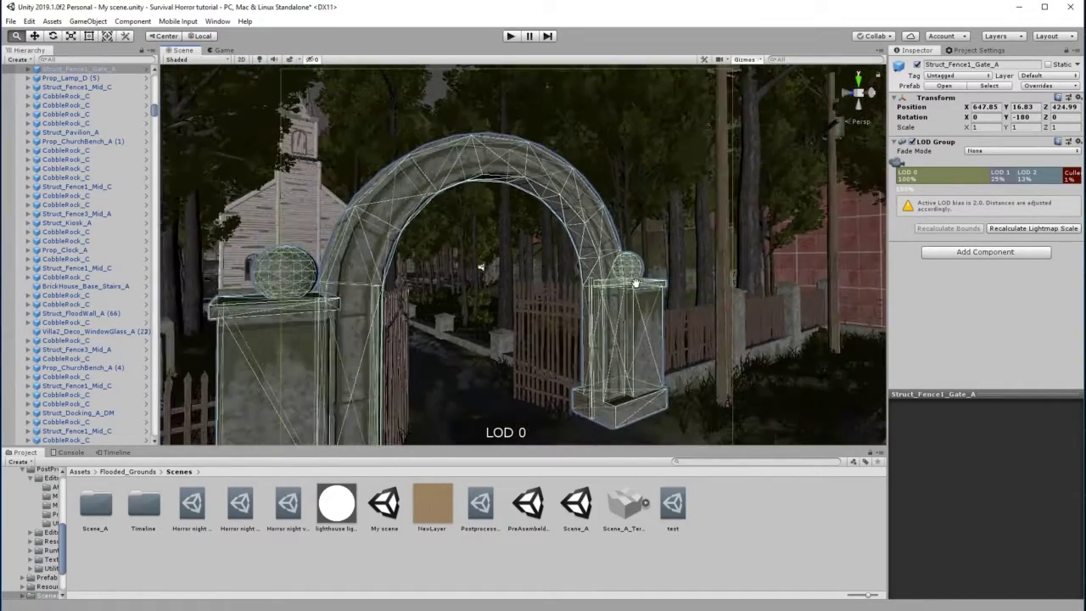
scroll(583, 303, "down", 1)
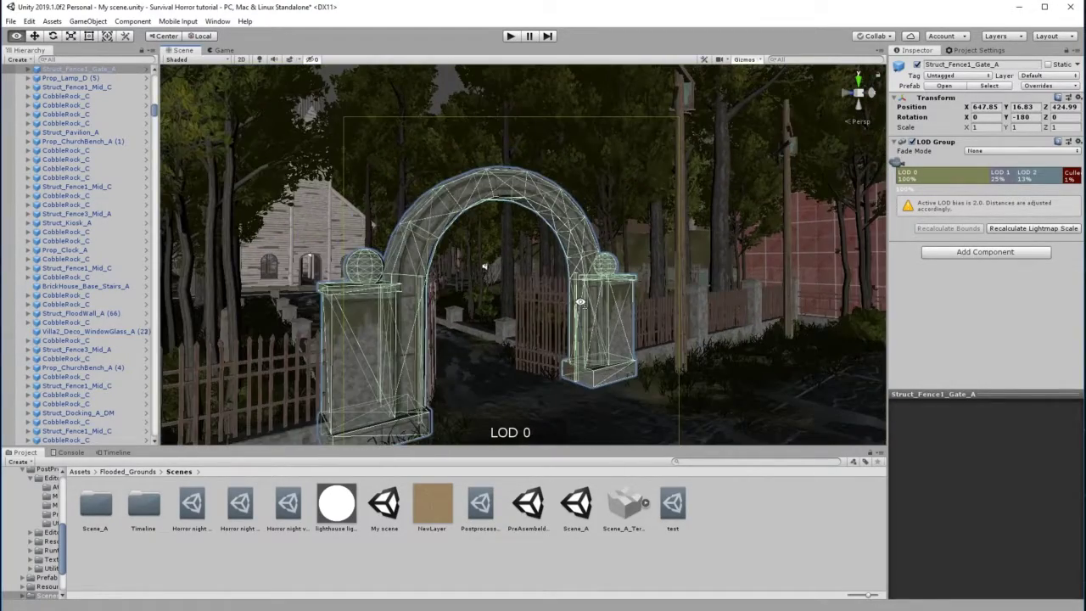
right_click_drag(581, 303, 581, 329)
middle_click_drag(582, 329, 570, 372)
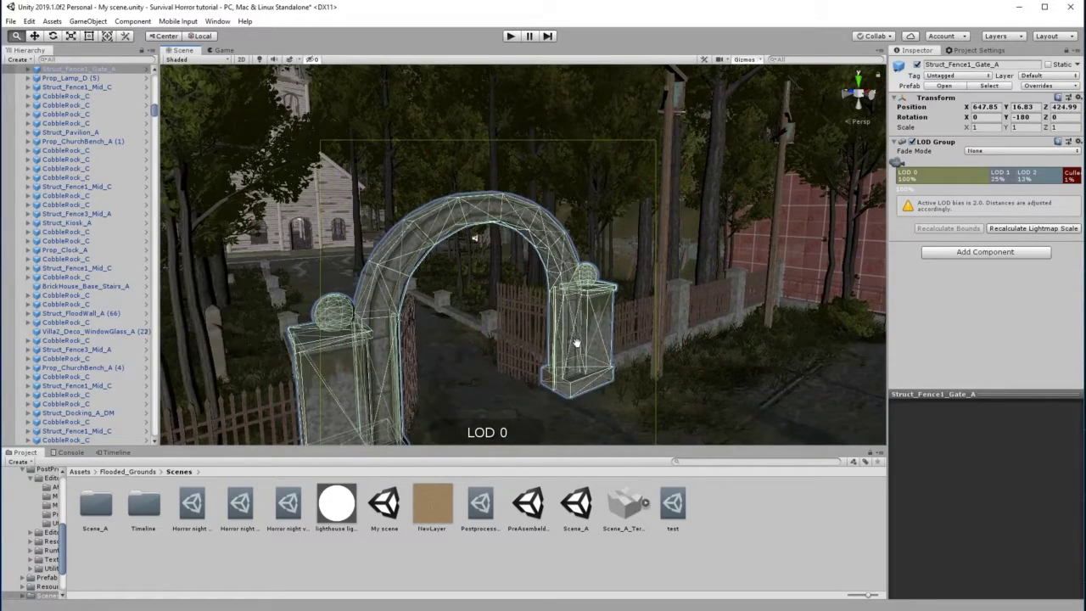
scroll(575, 343, "down", 1)
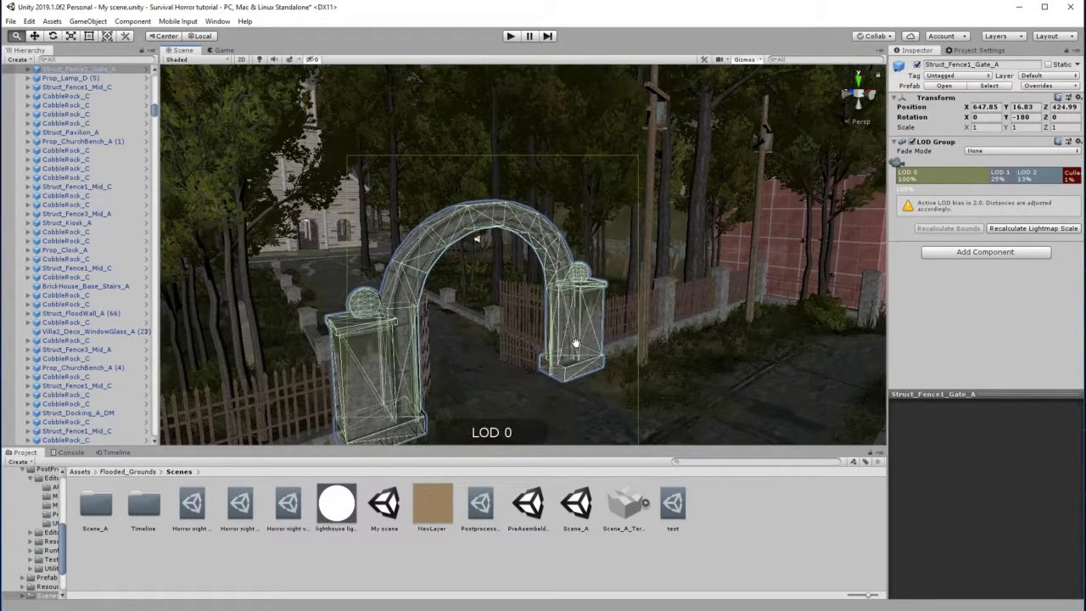
Add a point light near the arched gate and move it to about X 655.19, Y 17.44, Z 434.35.
left_click(88, 22)
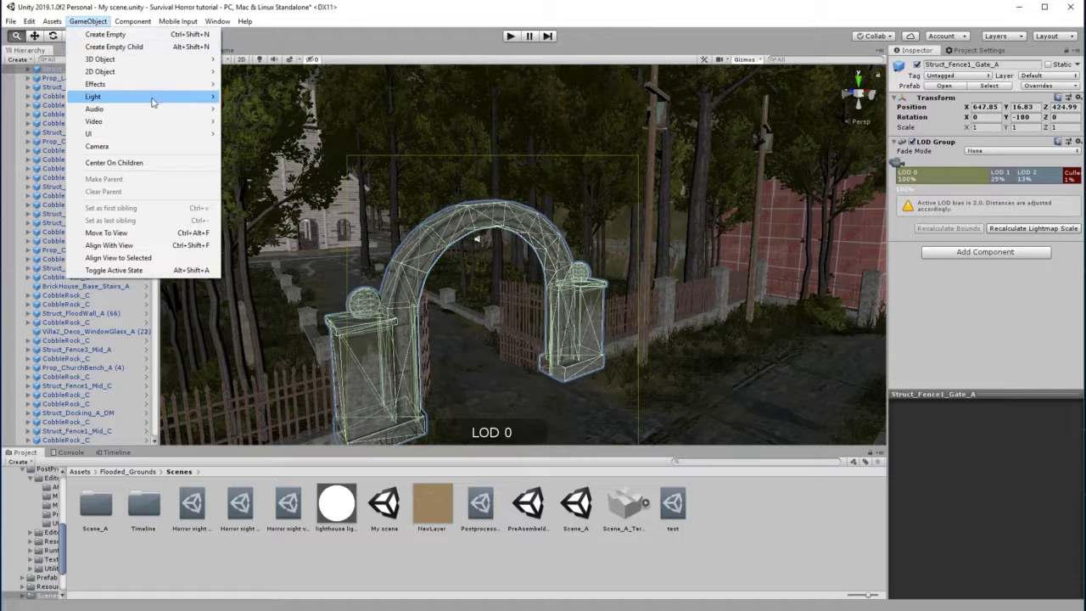
mouse_move(153, 97)
left_click(273, 110)
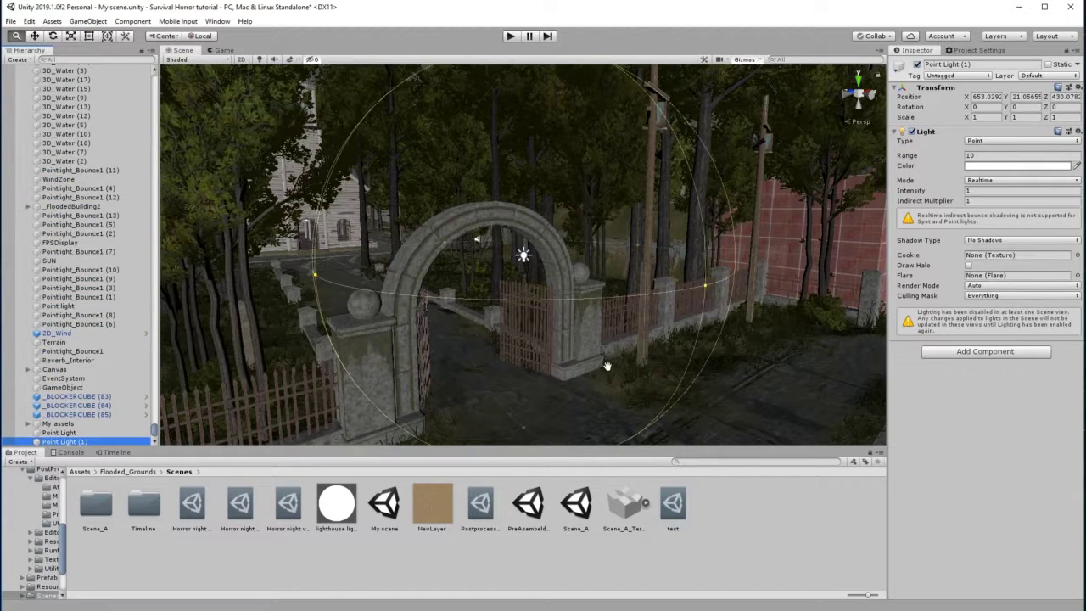
left_click(34, 35)
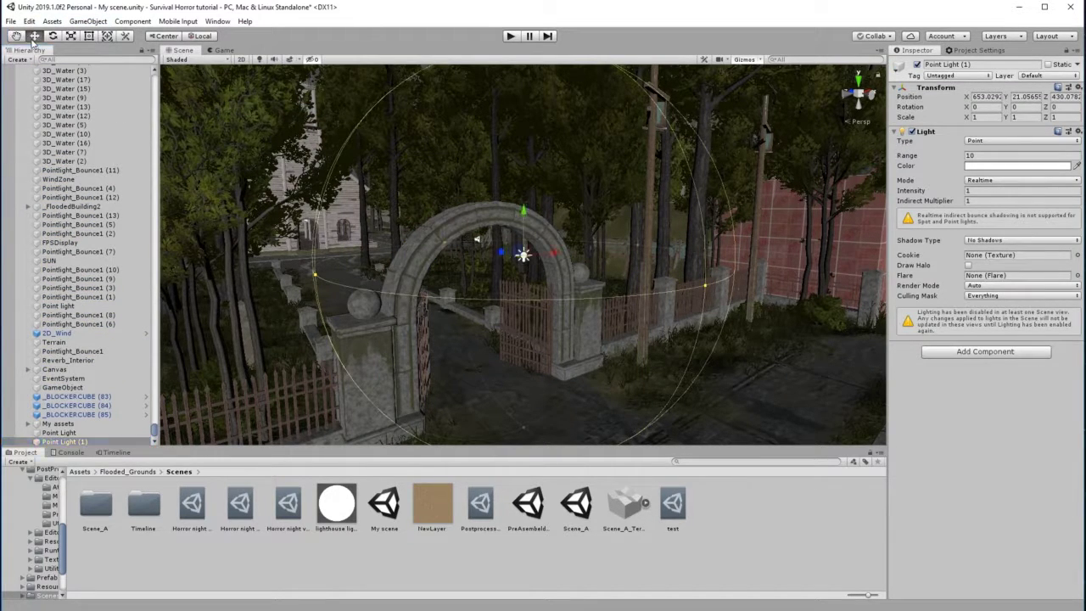
left_click_drag(523, 213, 542, 298)
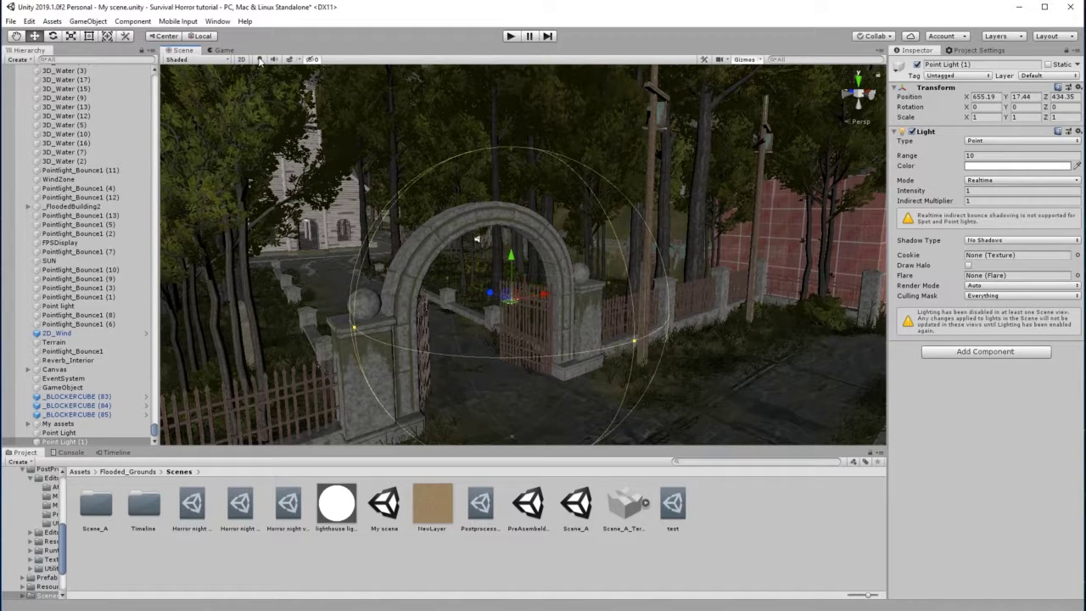
Turn on scene lighting and move the point light to the gate arch at about X 647.53, Y 21.64, Z 423.67.
left_click(259, 59)
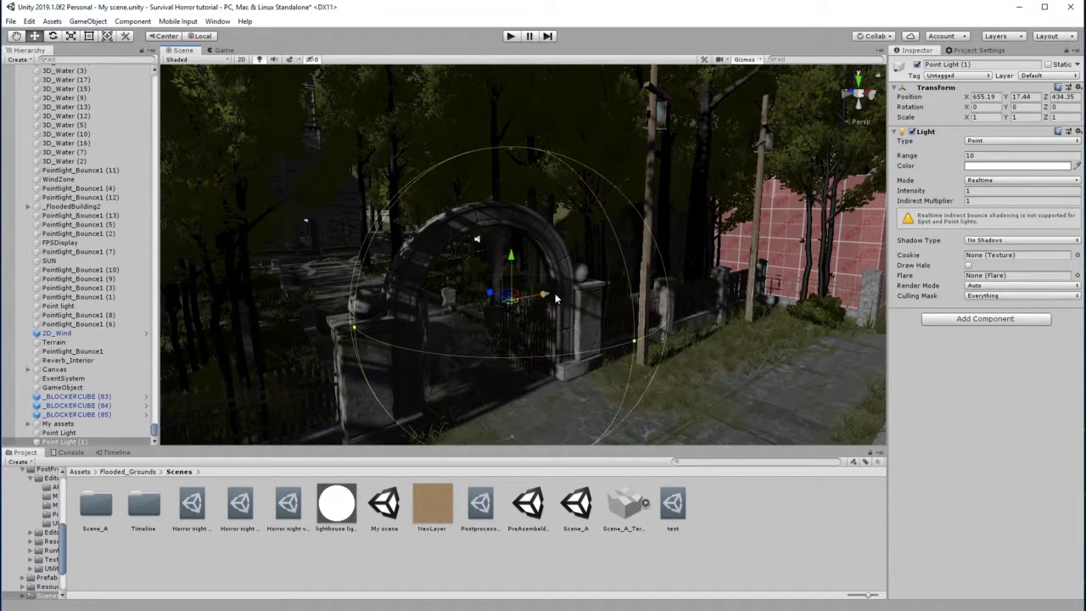
left_click_drag(546, 297, 543, 352)
left_click_drag(615, 354, 484, 239)
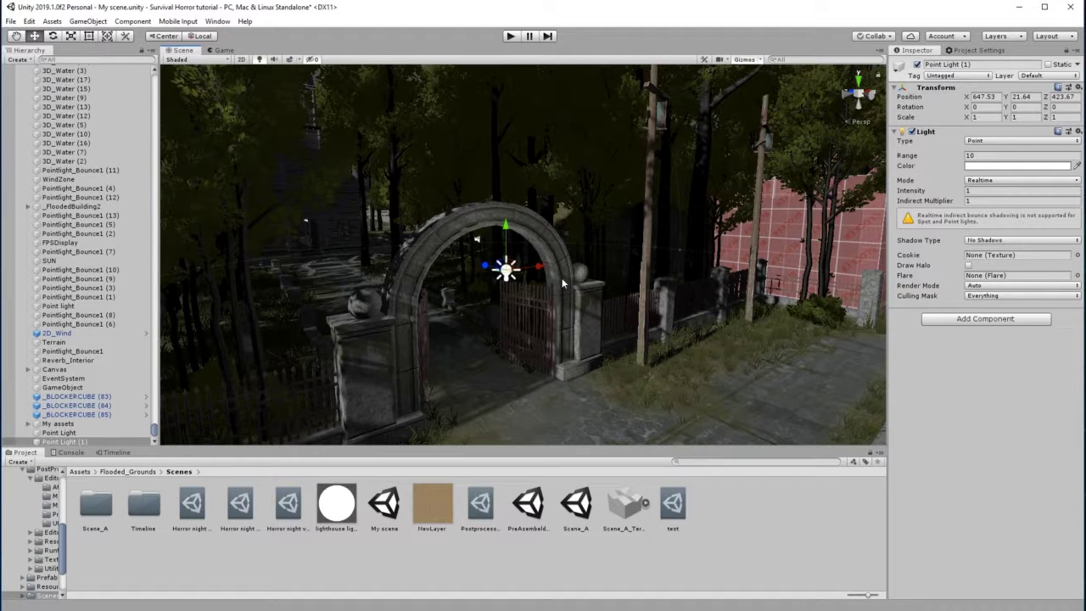
Set the gate light's range to 15 and its color to red, DE2929.
left_click(983, 156)
type("15")
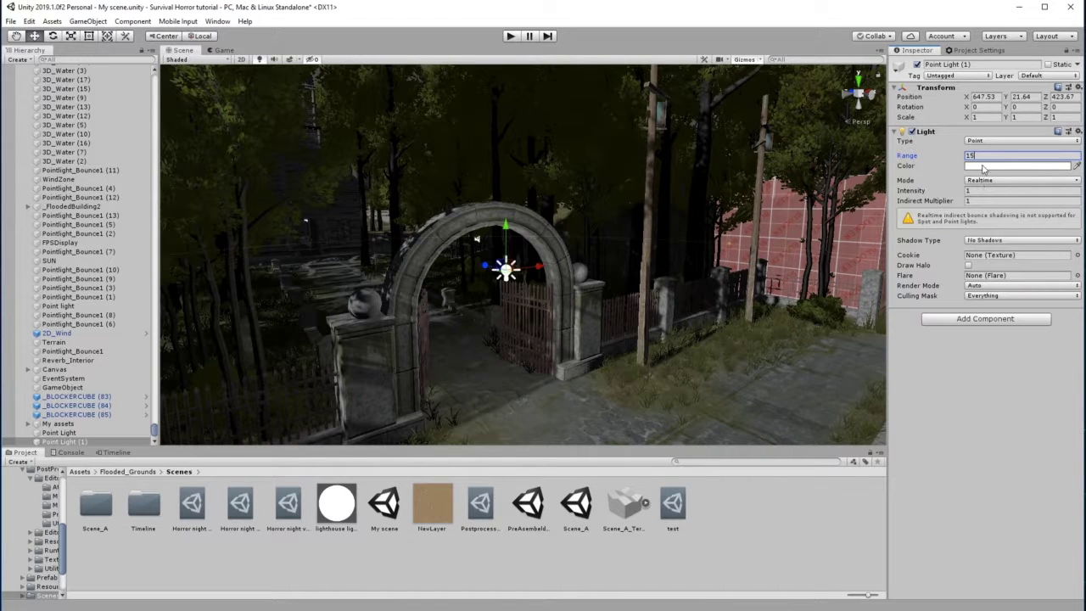
left_click(983, 166)
left_click(295, 276)
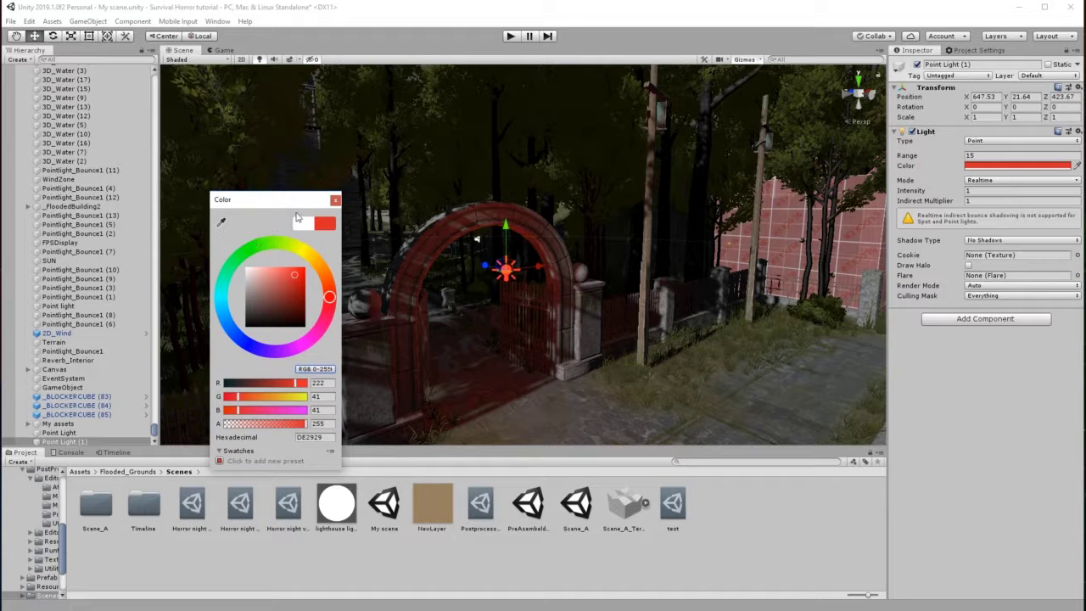
left_click(335, 201)
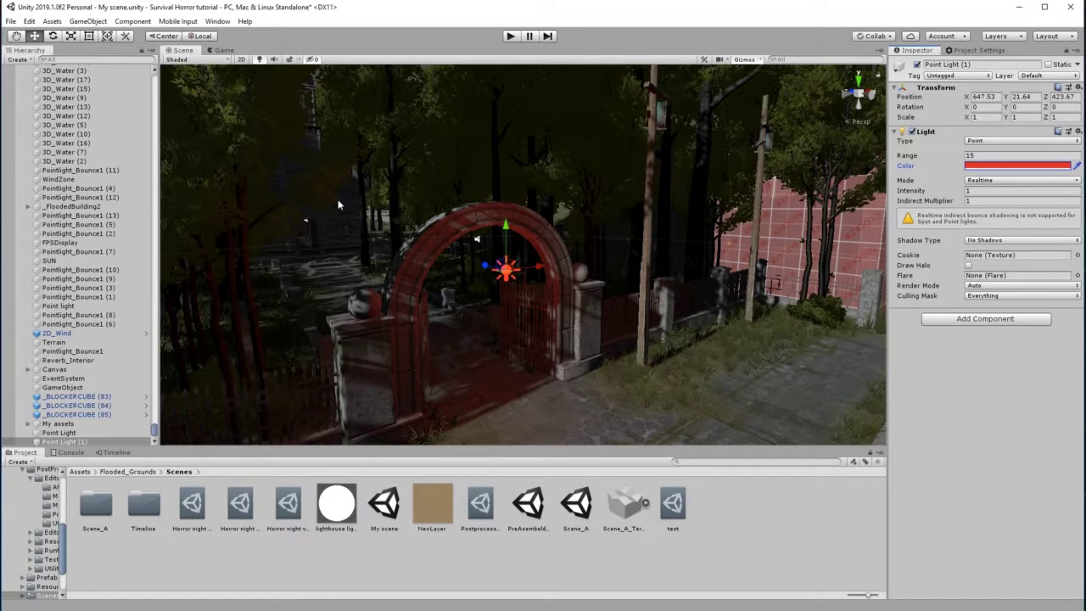
Set the gate light's indirect multiplier to 0 and intensity to 3, and shift it to about Y 21.22, Z 422.48.
left_click(978, 202)
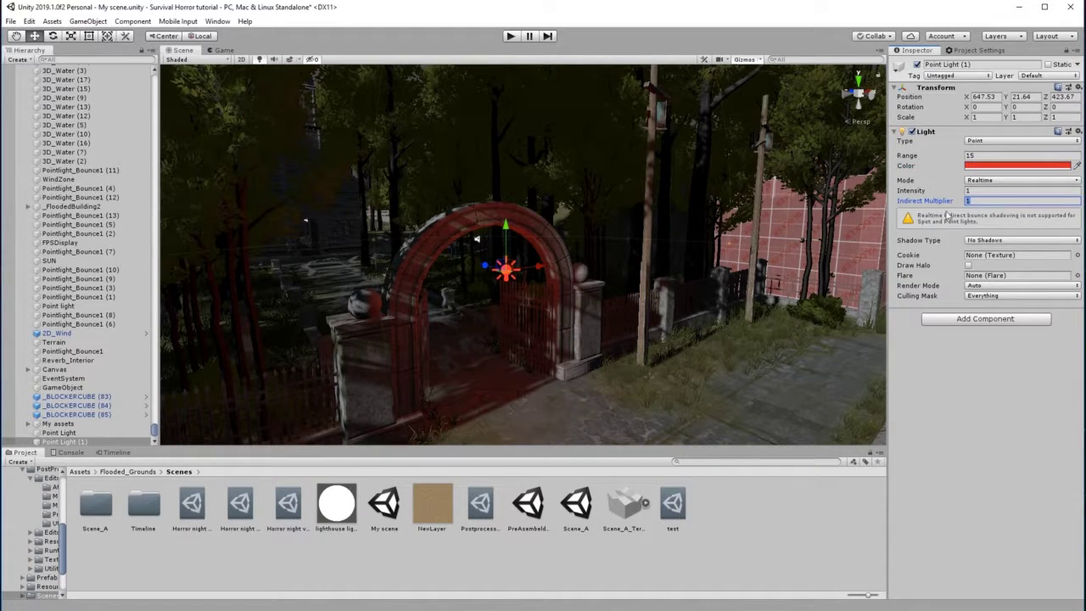
type("0")
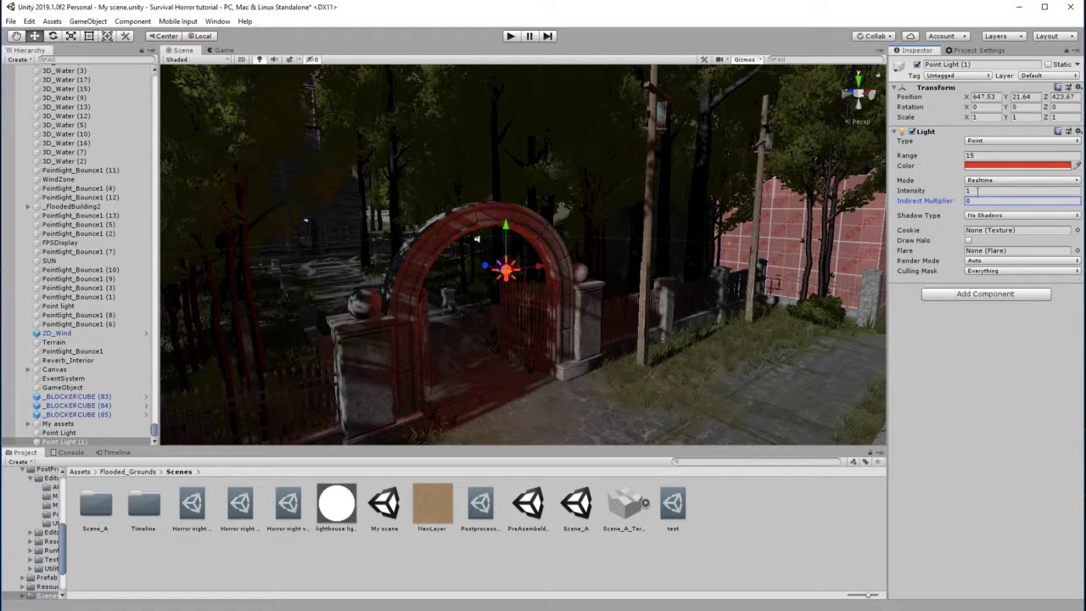
left_click(977, 192)
type("3")
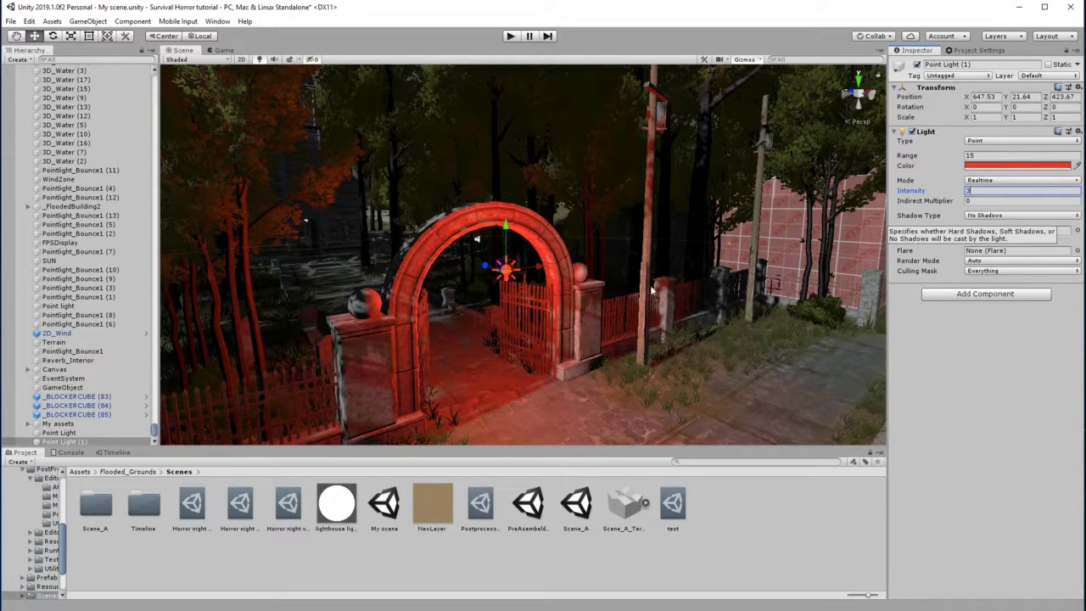
left_click_drag(505, 229, 501, 293)
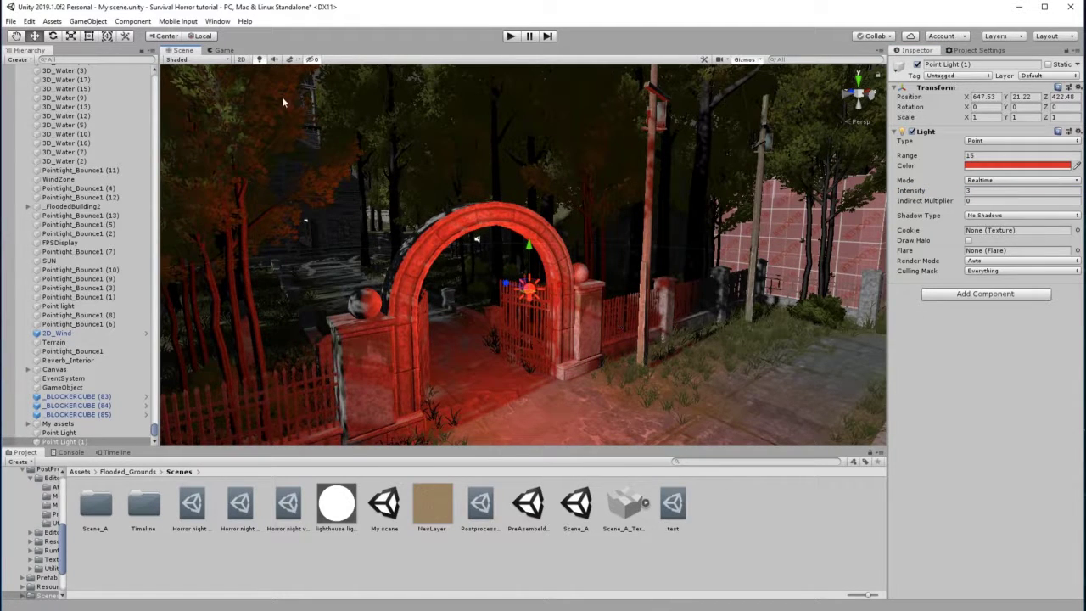
Turn on scene effects and examine how the red light illuminates the gate from farther away and from different angles.
left_click(289, 61)
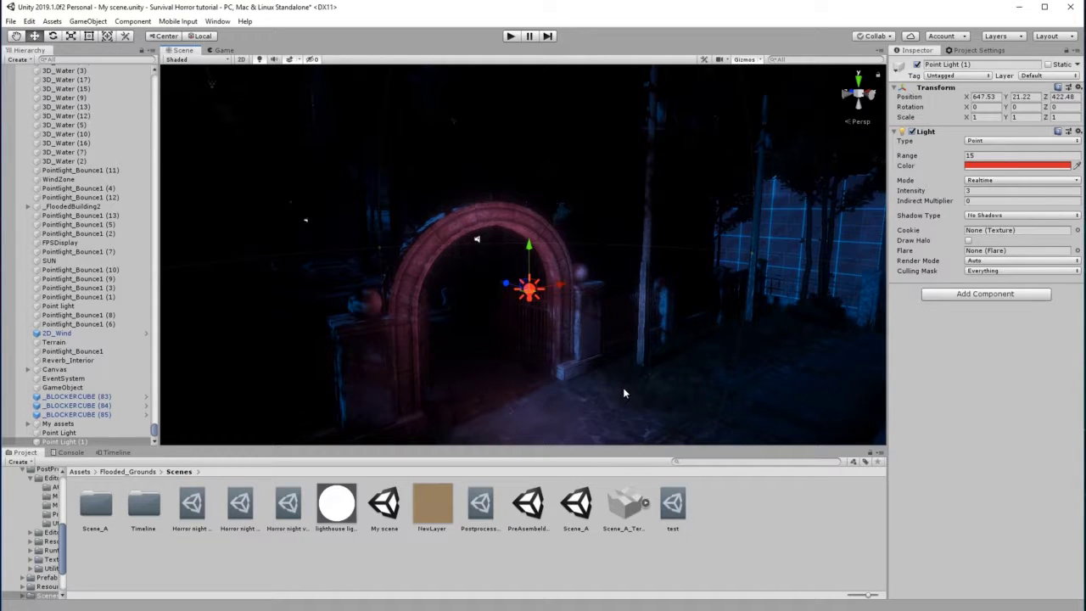
key("f")
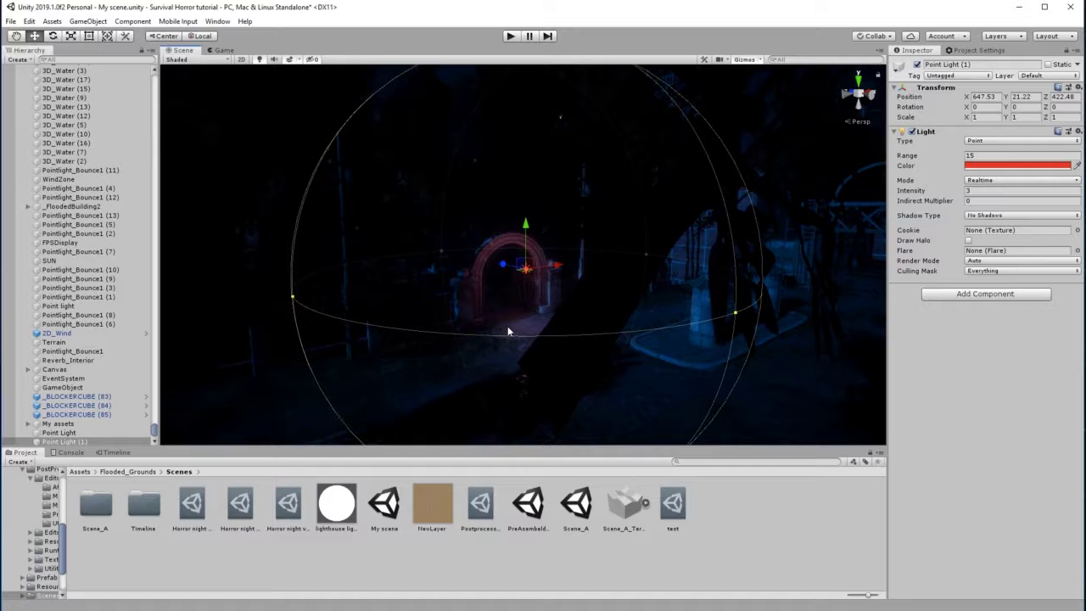
scroll(507, 330, "up", 2)
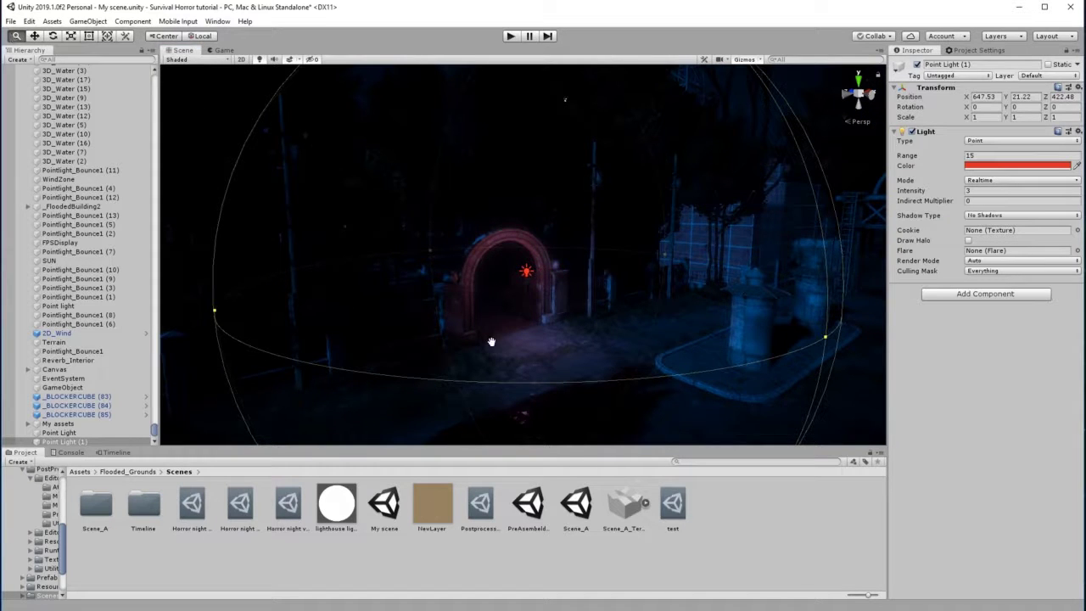
right_click_drag(492, 342, 620, 323, "alt")
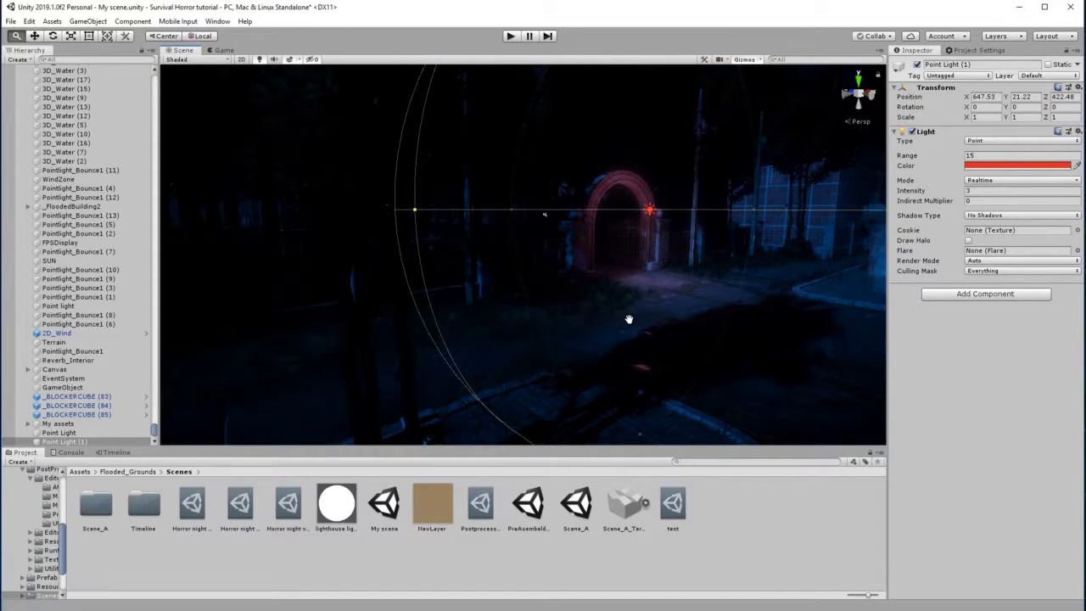
scroll(628, 316, "down", 3)
left_click_drag(707, 319, 758, 317, "alt")
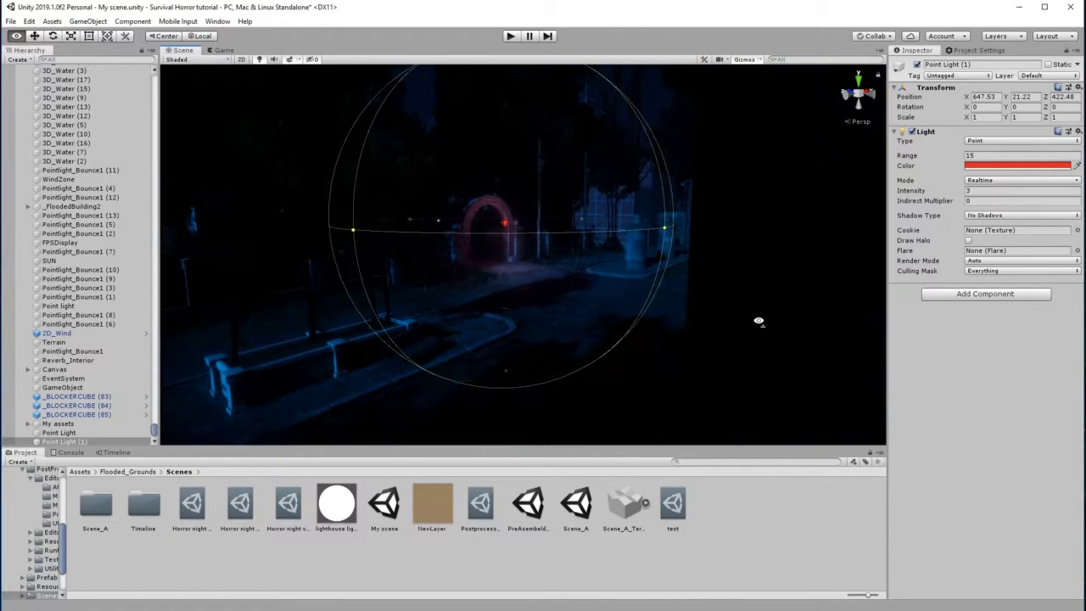
right_click_drag(614, 300, 646, 300, "alt")
left_click_drag(647, 301, 632, 296)
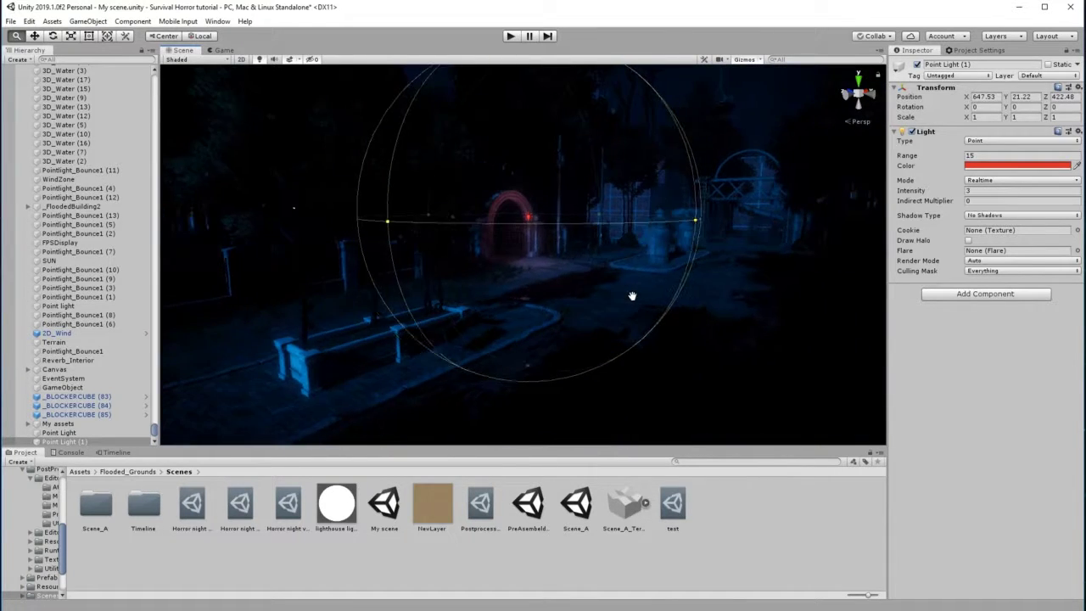